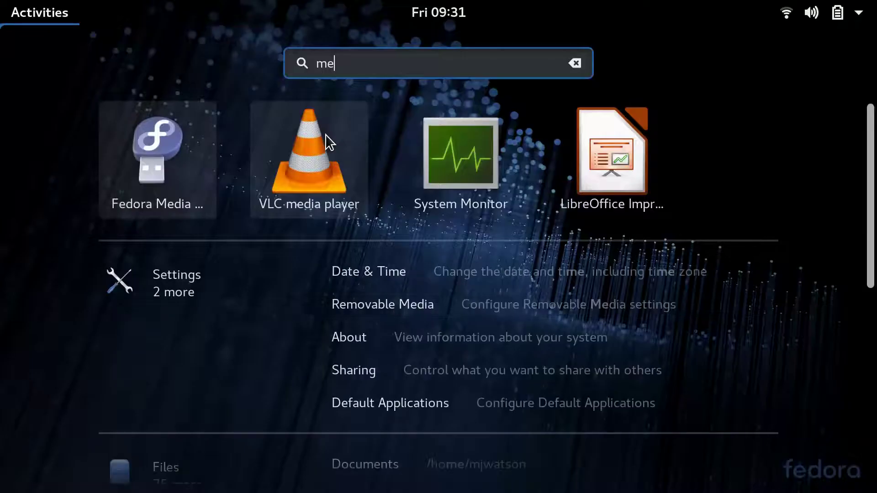
# In Fedora Media Writer, choose the custom image Fedora-Workstation-Live-x86_64-28-1.1.iso from Downloads
pyautogui.press('Return')
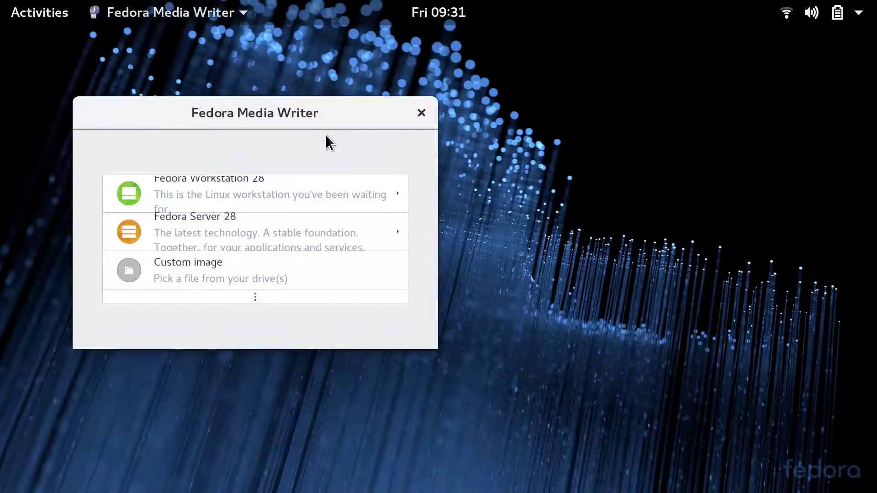
pyautogui.click(289, 270)
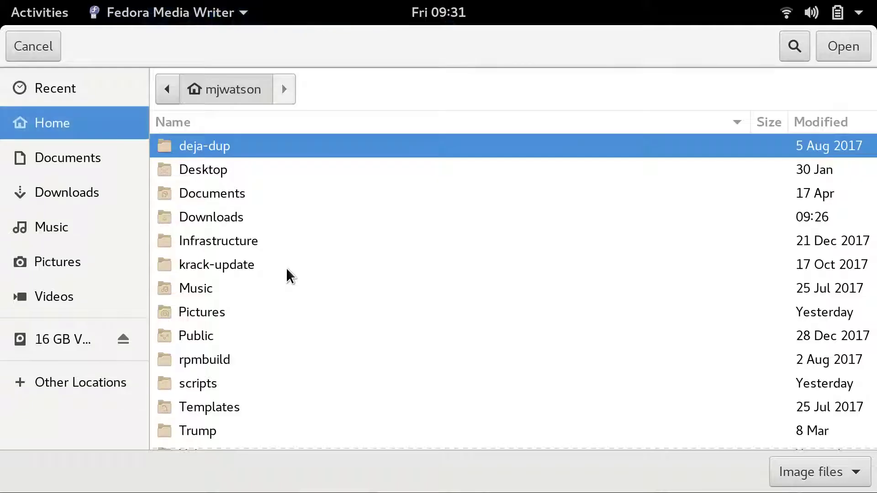
pyautogui.doubleClick(231, 213)
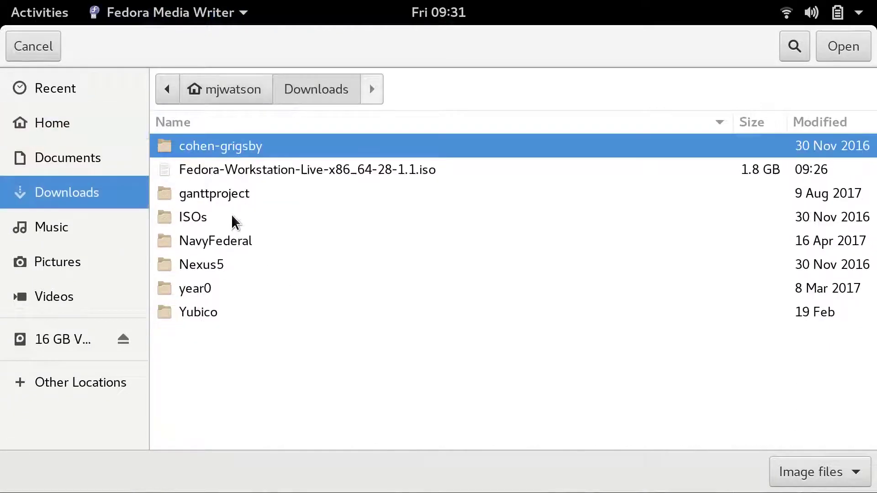
pyautogui.click(265, 173)
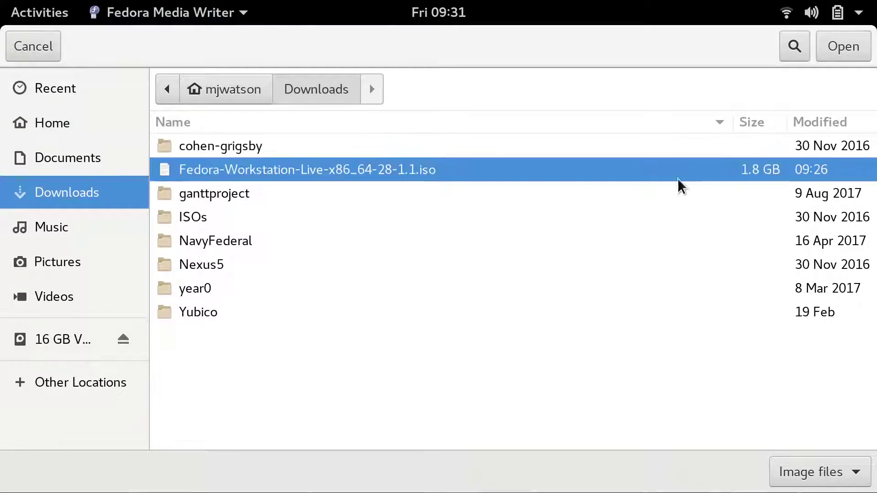
pyautogui.click(851, 49)
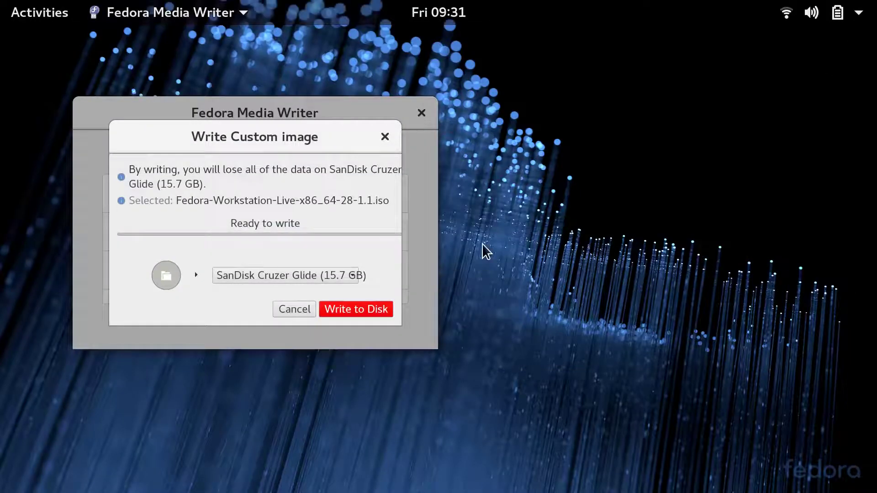
# Write the image to the SanDisk Cruzer Glide, authorising with the account password, and close when done
pyautogui.click(364, 310)
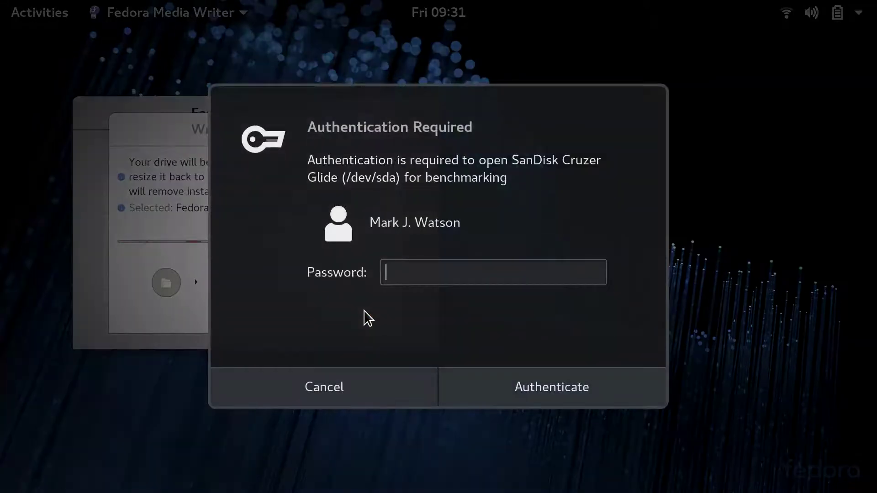
pyautogui.write('******')
pyautogui.press('Return')
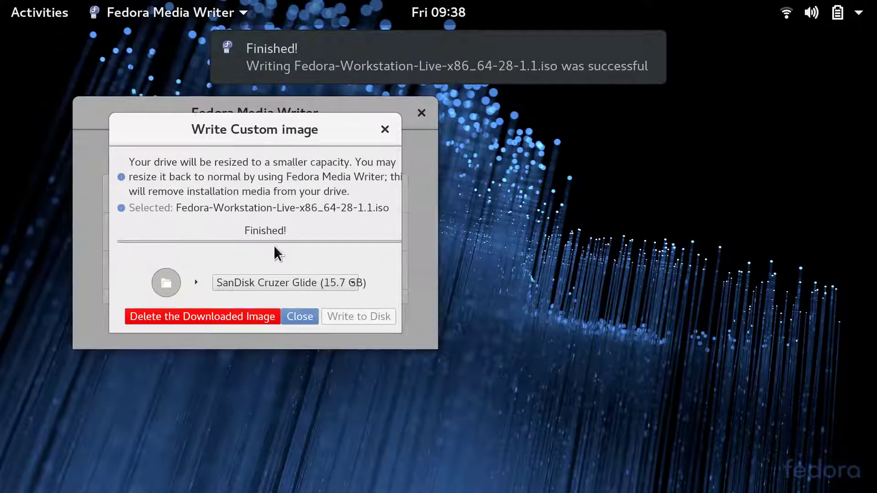
pyautogui.click(300, 316)
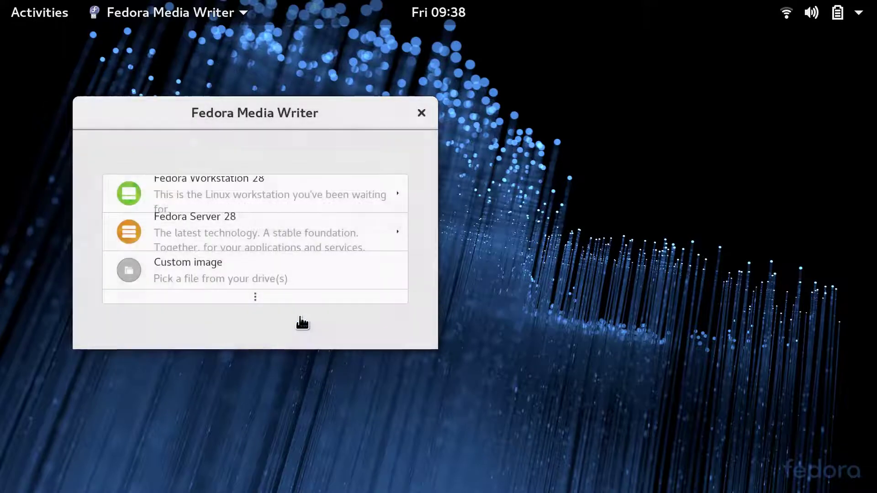
# Quit Media Writer, start Install to Hard Drive and continue with English (United States)
pyautogui.click(421, 113)
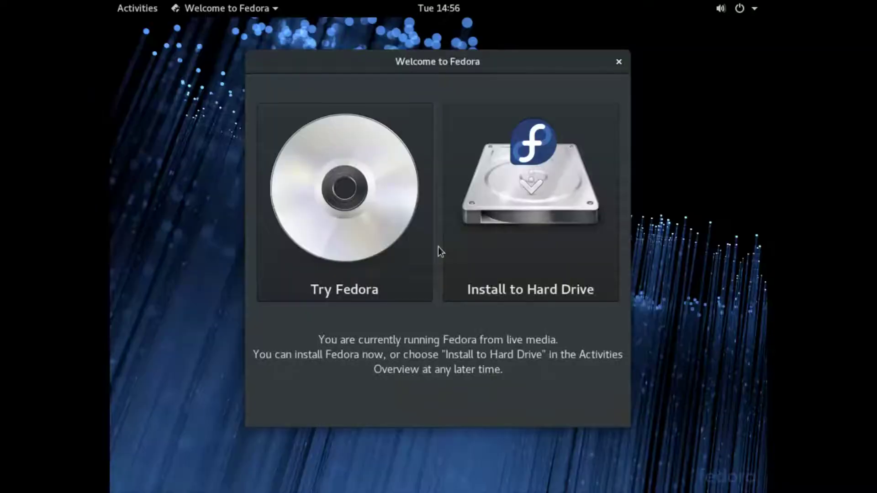
pyautogui.click(555, 187)
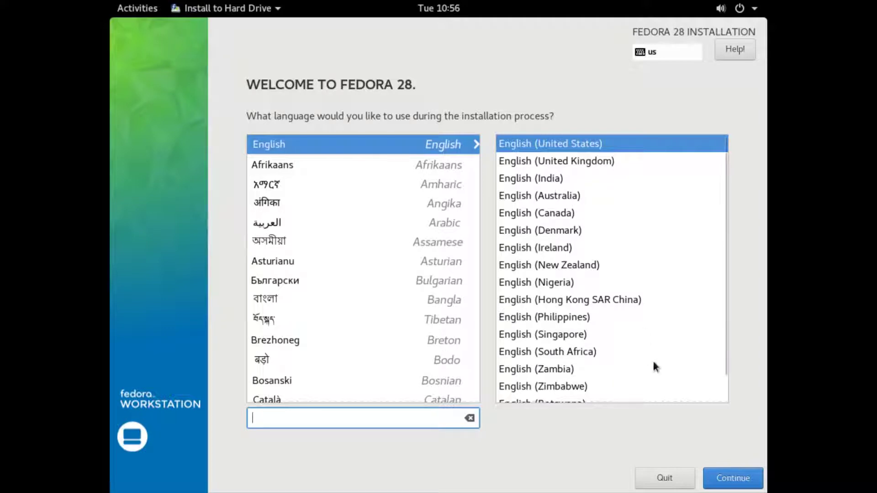
pyautogui.click(732, 480)
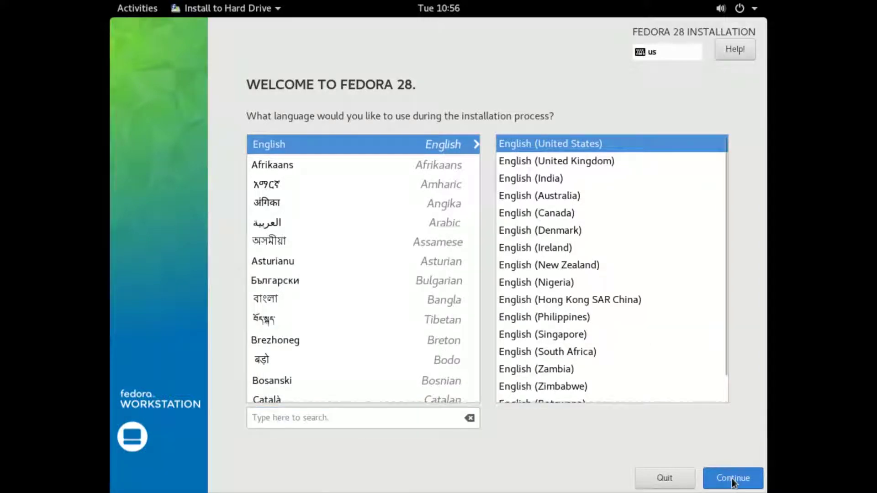
pyautogui.click(732, 480)
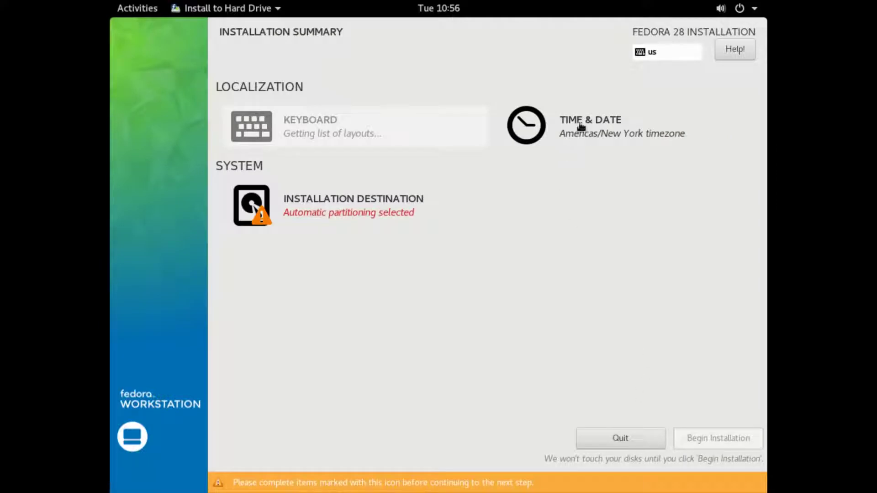
# Set the time zone to Americas/Chicago and choose Advanced Custom (Blivet-GUI) storage for vda
pyautogui.click(581, 126)
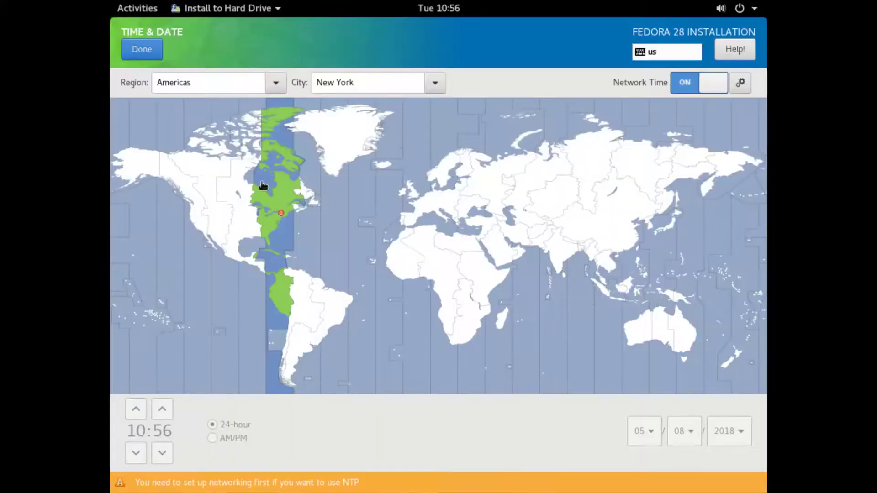
pyautogui.click(245, 227)
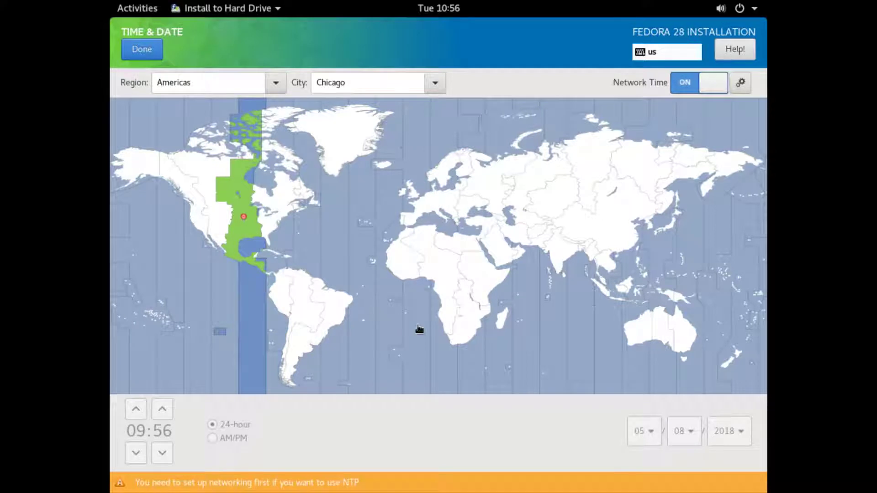
pyautogui.click(143, 51)
pyautogui.click(313, 205)
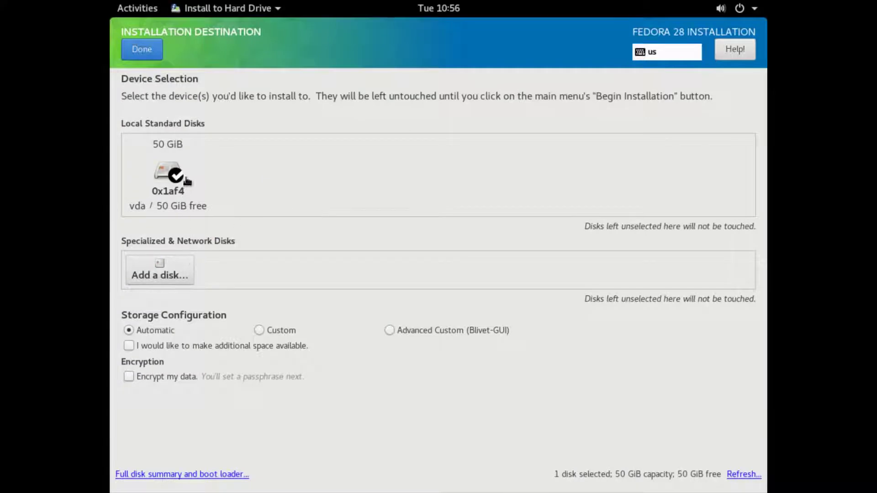
pyautogui.click(389, 330)
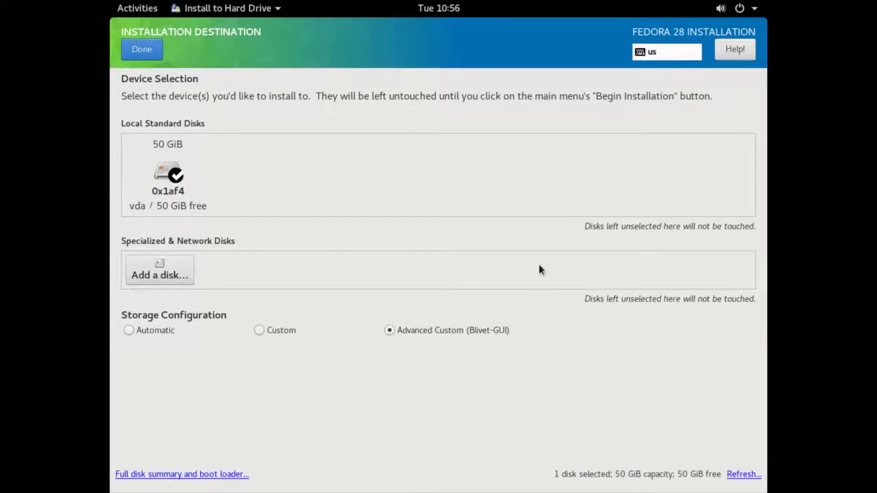
# In Blivet-GUI, add a new partition on vda sized 200 MB
pyautogui.click(147, 50)
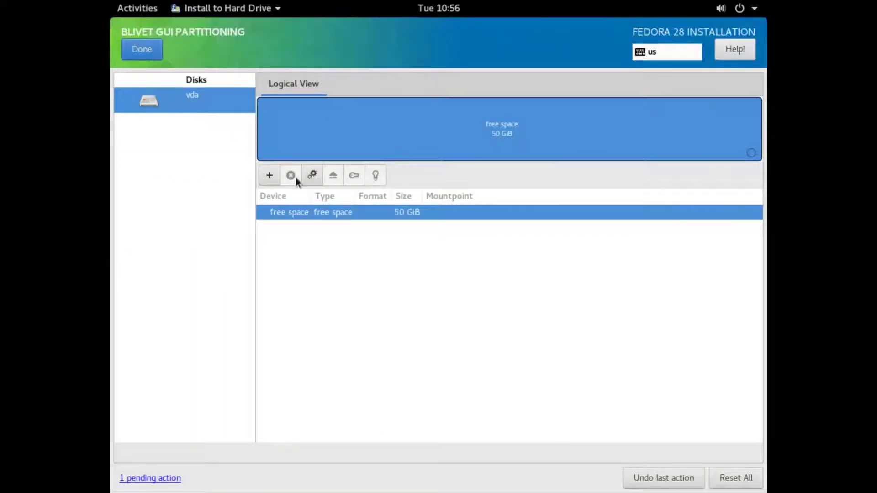
pyautogui.click(270, 181)
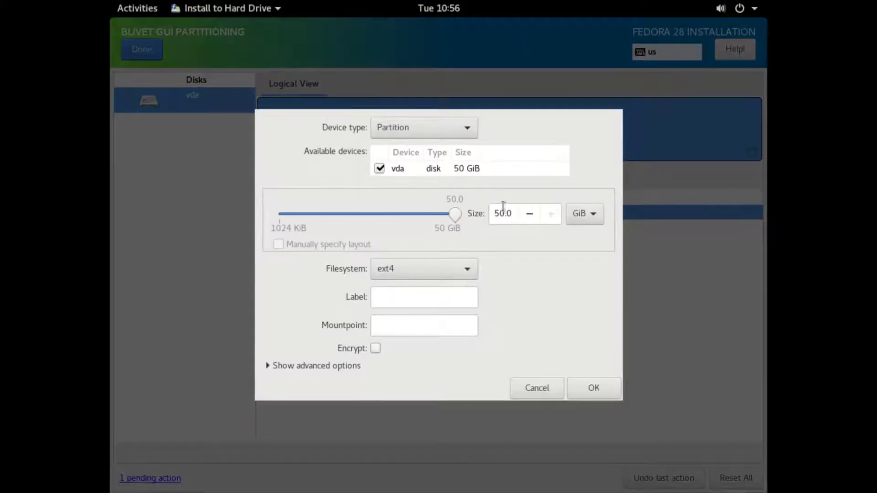
pyautogui.click(589, 217)
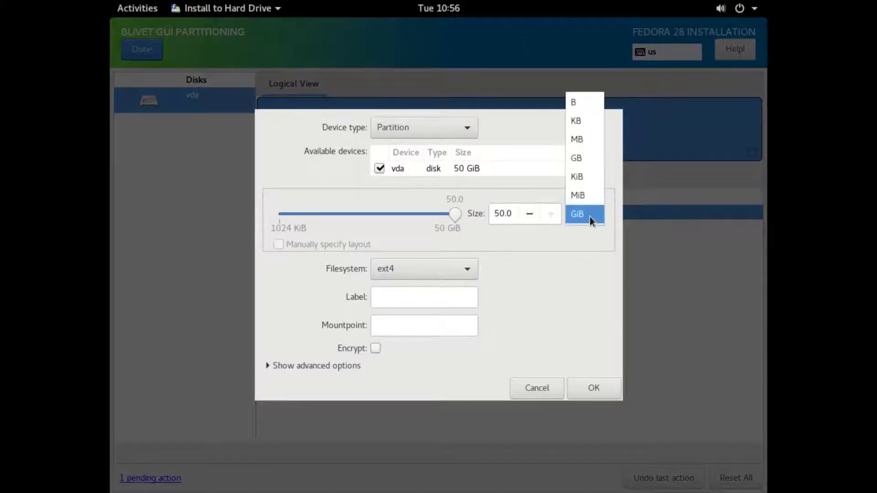
pyautogui.click(577, 139)
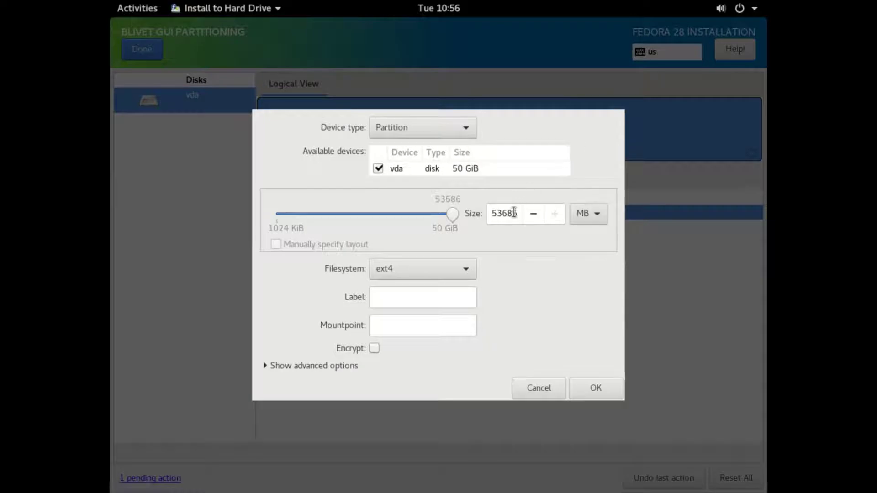
pyautogui.moveTo(517, 213); pyautogui.dragTo(491, 214)
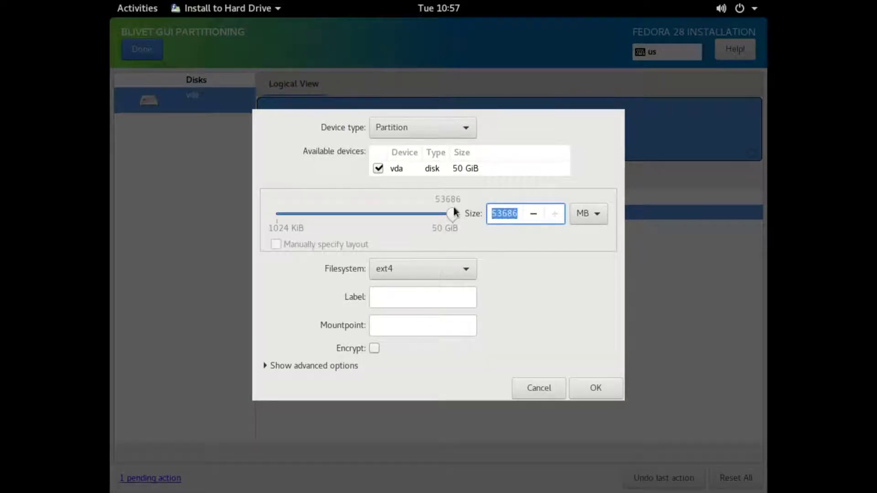
pyautogui.write('200')
# Make it an EFI System Partition labelled EFI, mounted at /boot/efi, and create it
pyautogui.click(453, 274)
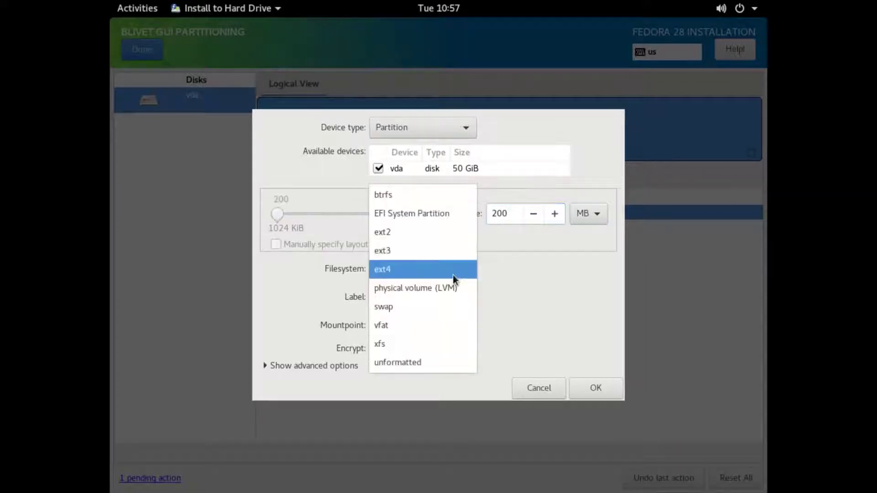
pyautogui.click(430, 215)
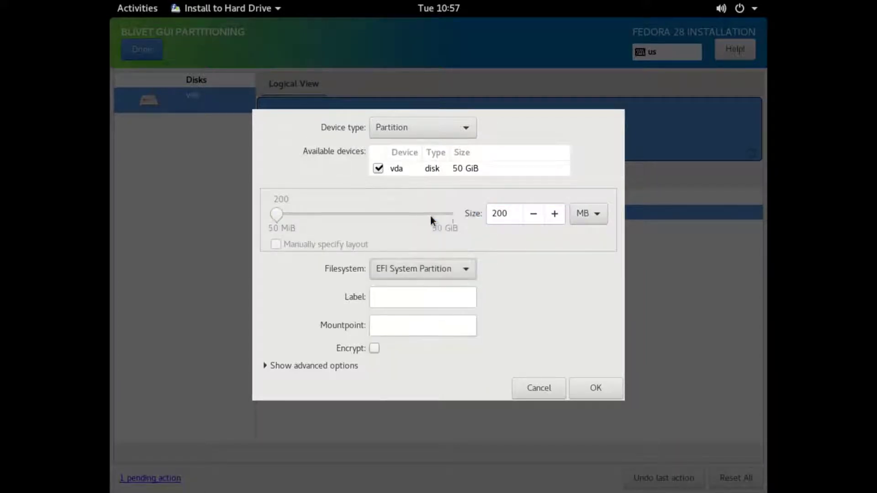
pyautogui.click(449, 298)
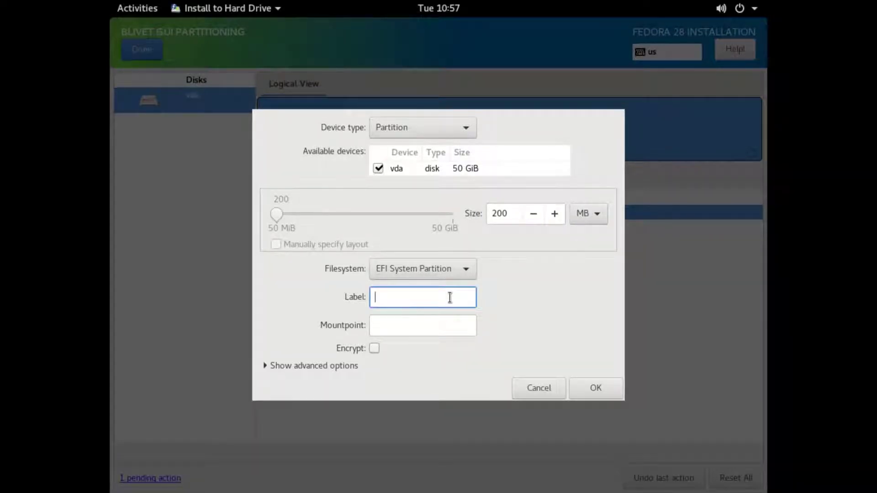
pyautogui.write('EFI')
pyautogui.click(435, 322)
pyautogui.write('/boot/efi')
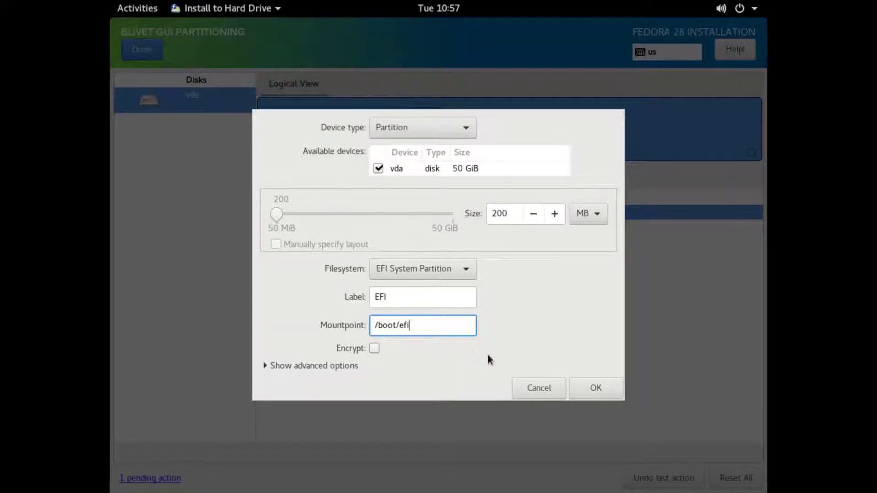
pyautogui.click(593, 388)
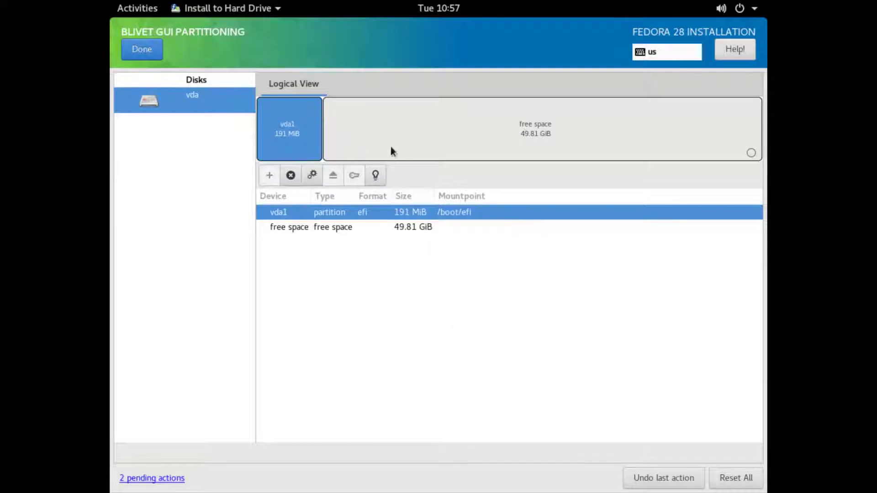
# Add another partition in the free space with size 500 MiB
pyautogui.click(388, 131)
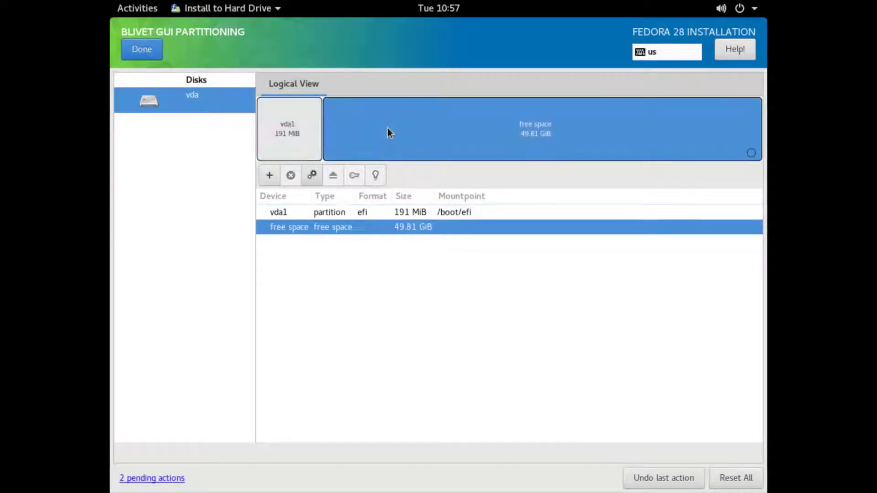
pyautogui.click(266, 180)
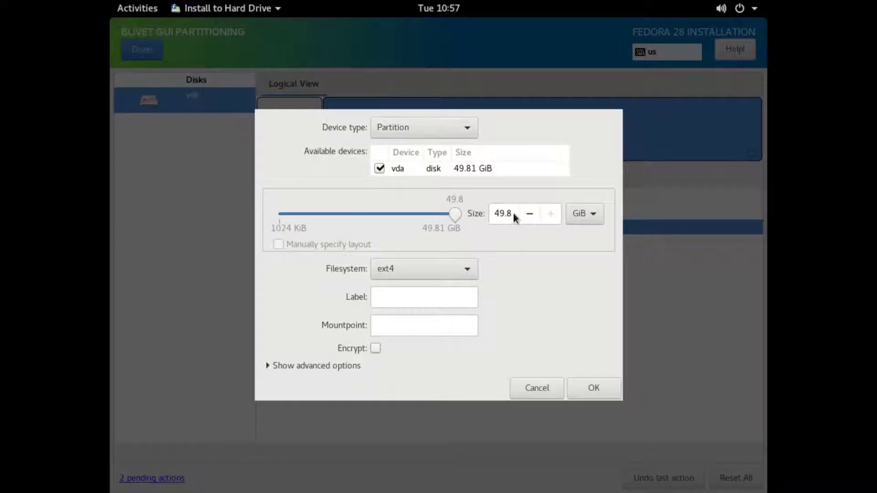
pyautogui.moveTo(513, 214); pyautogui.dragTo(473, 214)
pyautogui.write('500')
pyautogui.click(594, 215)
pyautogui.click(592, 199)
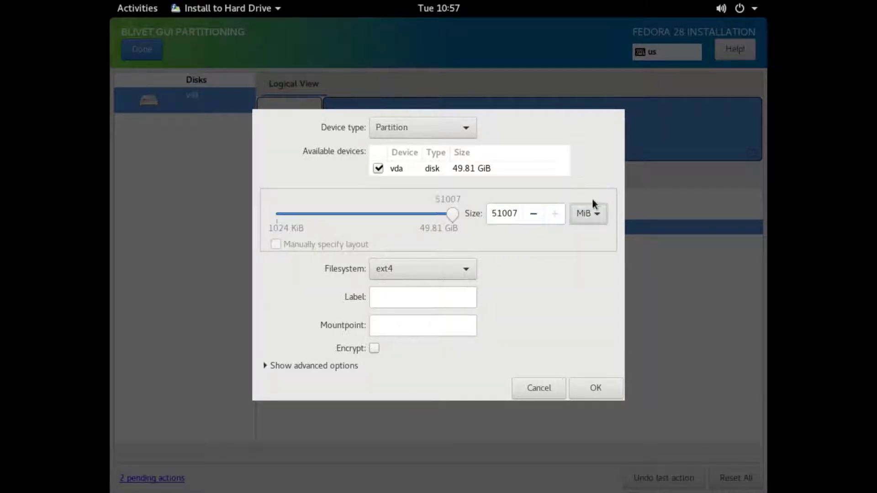
pyautogui.click(514, 212)
pyautogui.press('BackSpace')
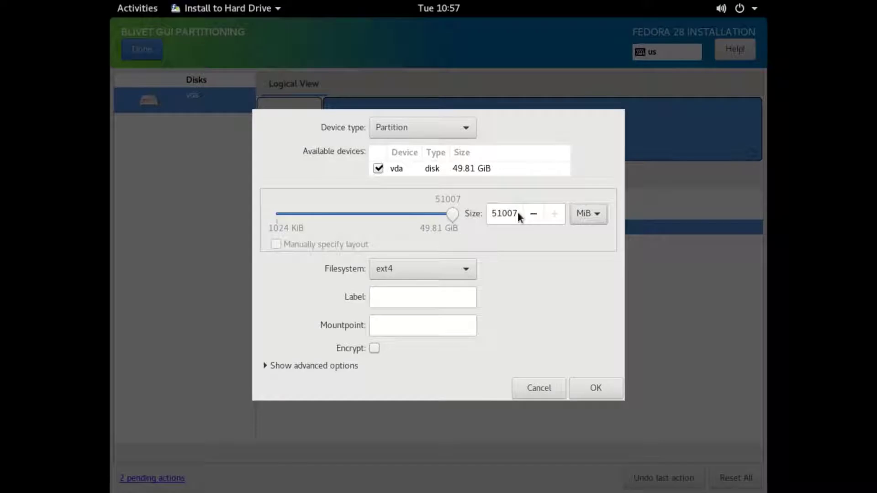
pyautogui.doubleClick(517, 213)
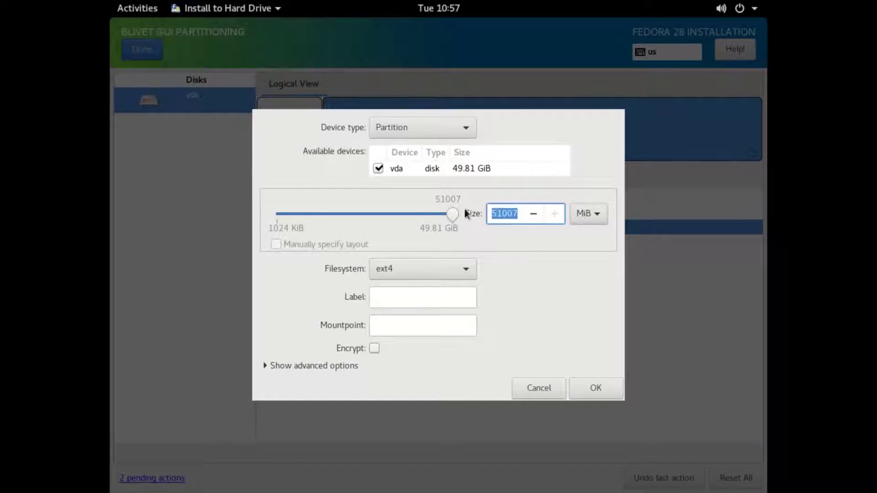
pyautogui.write('500')
# Label the partition boot, mount it at /boot, and create it
pyautogui.click(419, 299)
pyautogui.write('/')
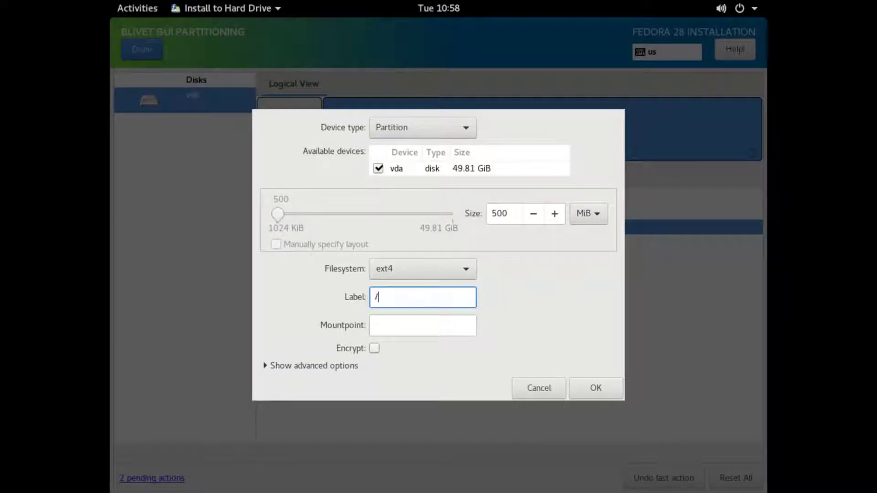
pyautogui.write('boot')
pyautogui.write('t')
pyautogui.click(397, 322)
pyautogui.write('/boot')
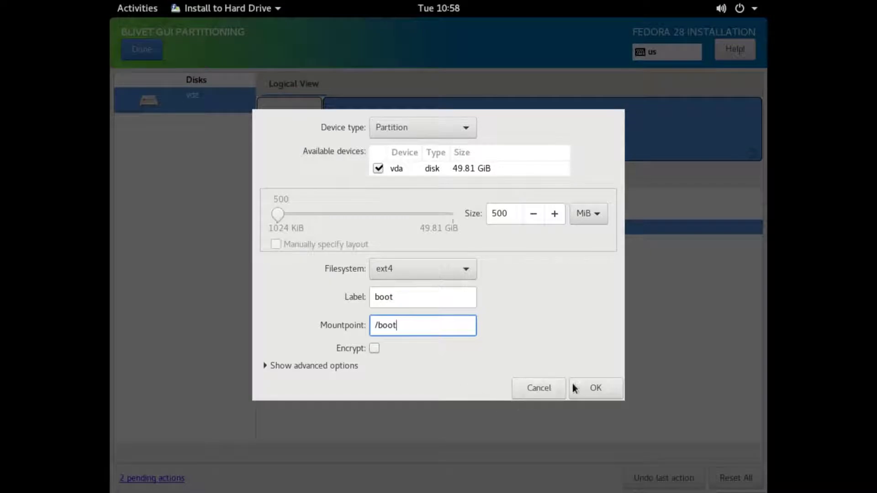
pyautogui.click(593, 387)
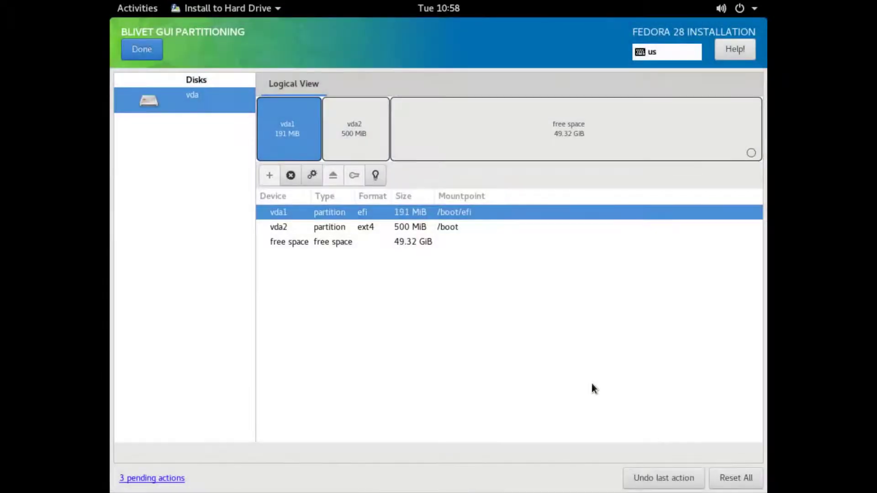
# Fill in a new swap partition in the free space: size 2 GiB, label swap
pyautogui.click(471, 136)
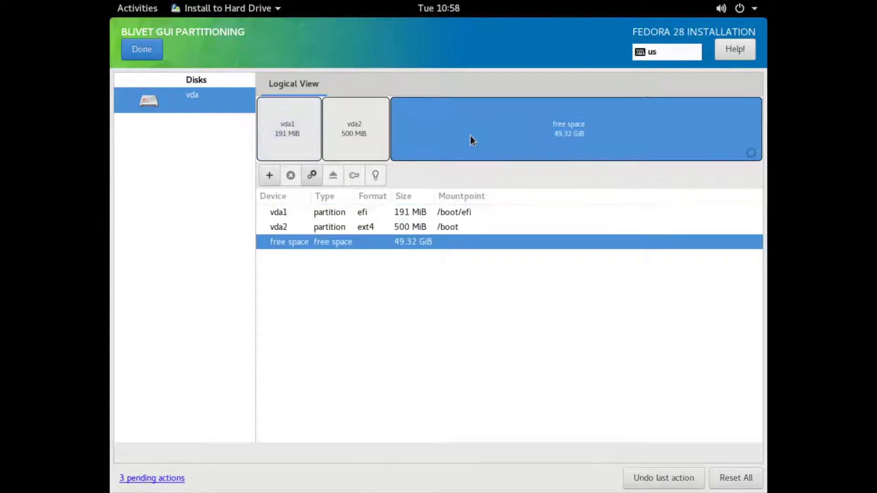
pyautogui.click(269, 176)
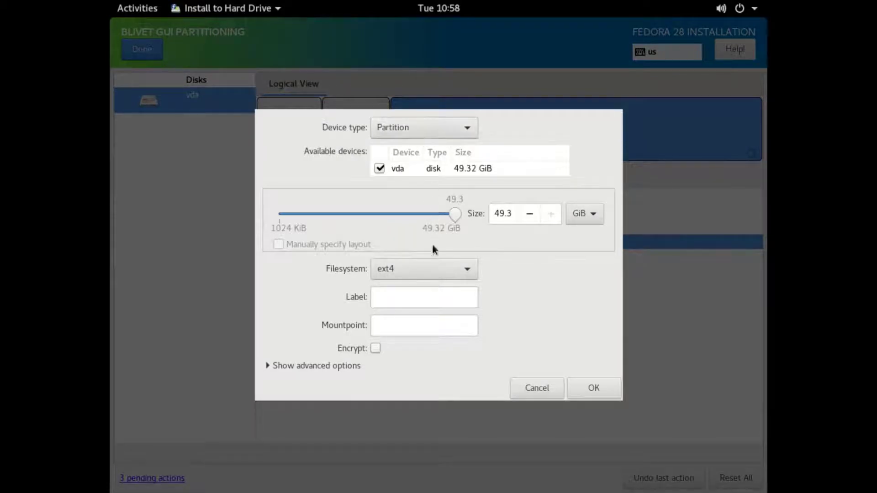
pyautogui.click(432, 265)
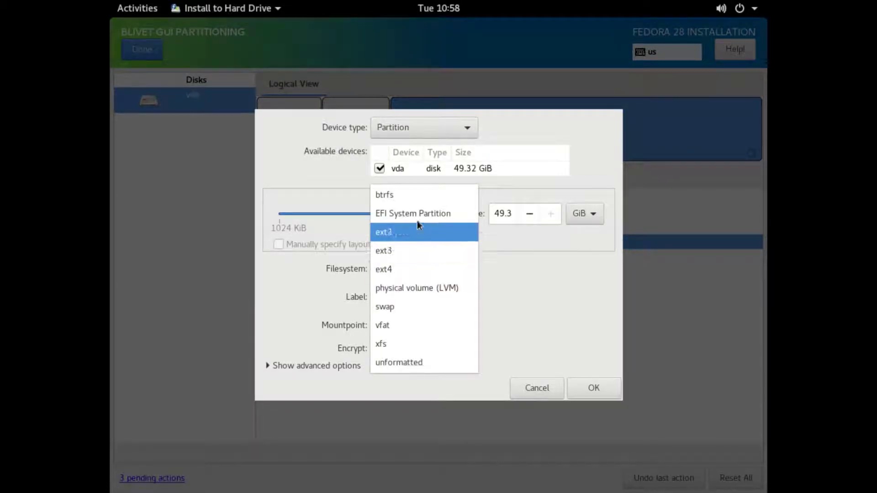
pyautogui.click(410, 311)
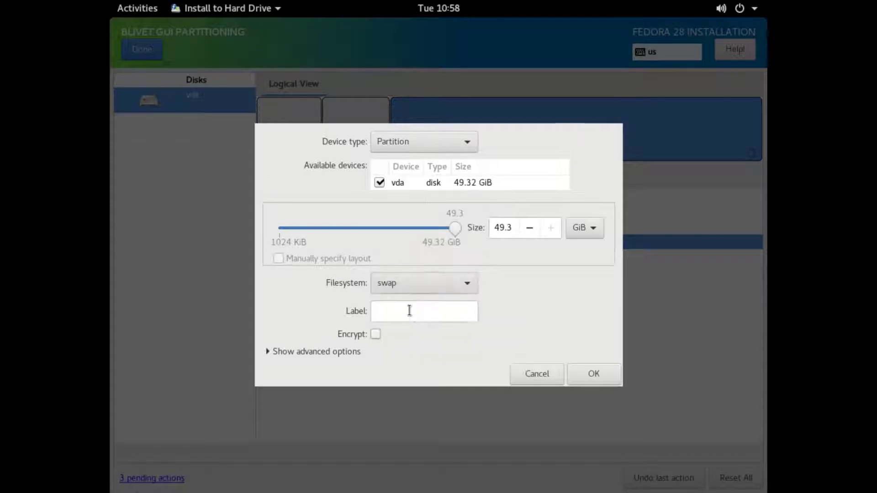
pyautogui.click(510, 230)
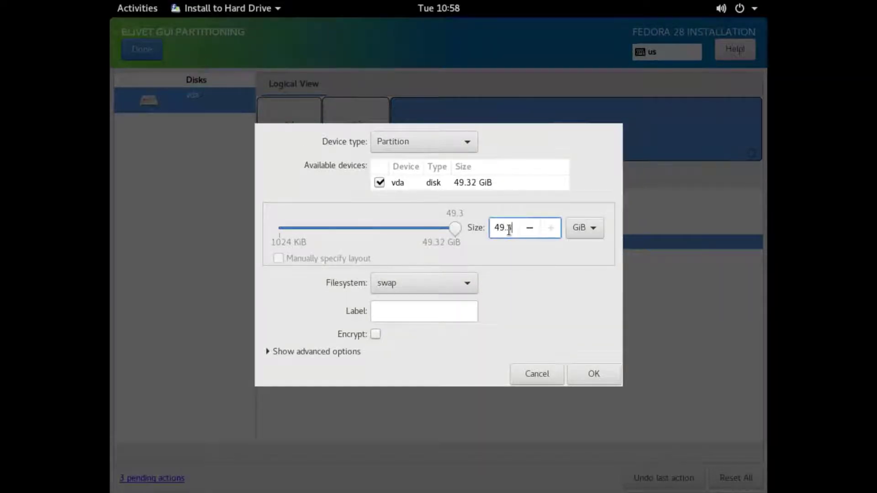
pyautogui.moveTo(509, 229); pyautogui.dragTo(478, 227)
pyautogui.write('2')
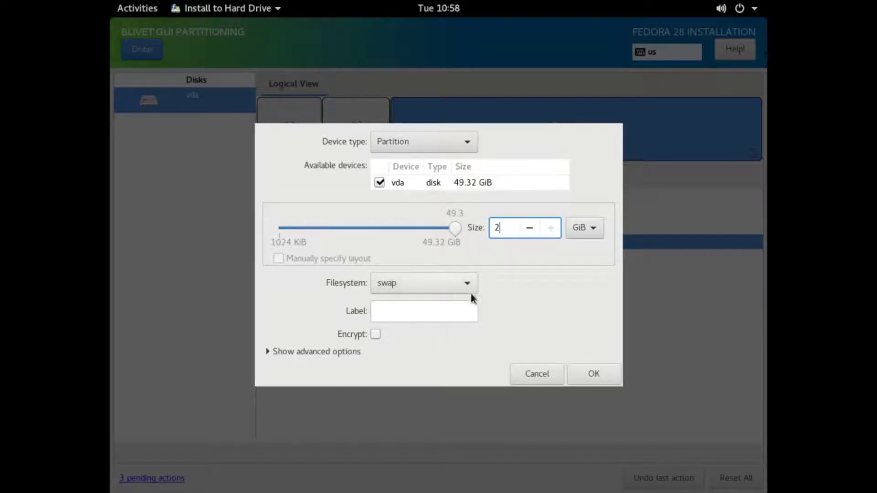
pyautogui.click(446, 312)
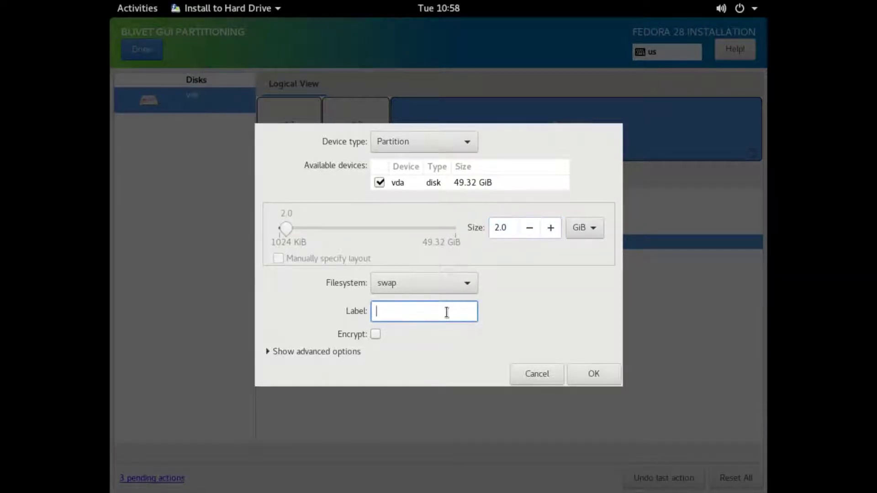
pyautogui.write('swap')
# Create the swap partition, then make the 47.32 GiB free space an LVM2 volume group named local
pyautogui.click(592, 376)
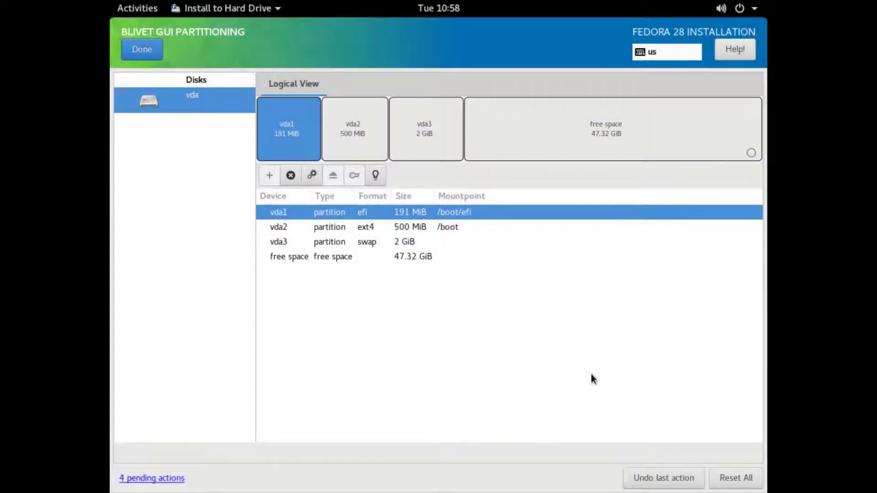
pyautogui.click(541, 140)
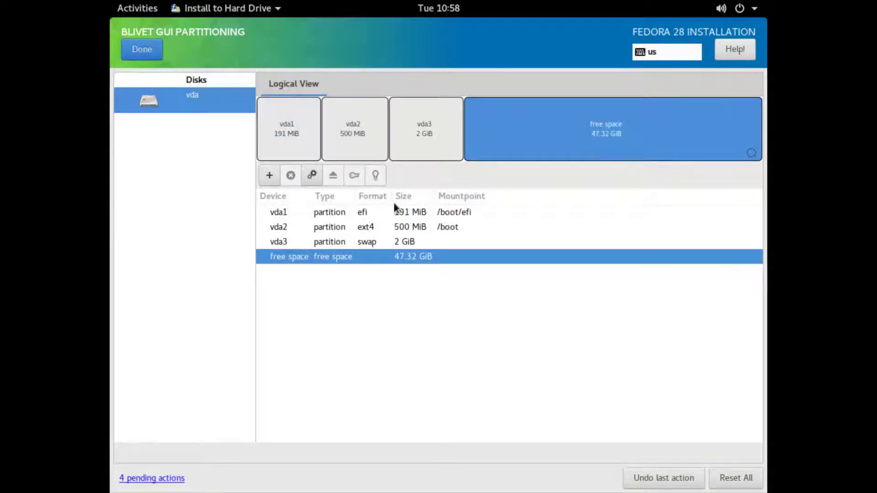
pyautogui.click(269, 175)
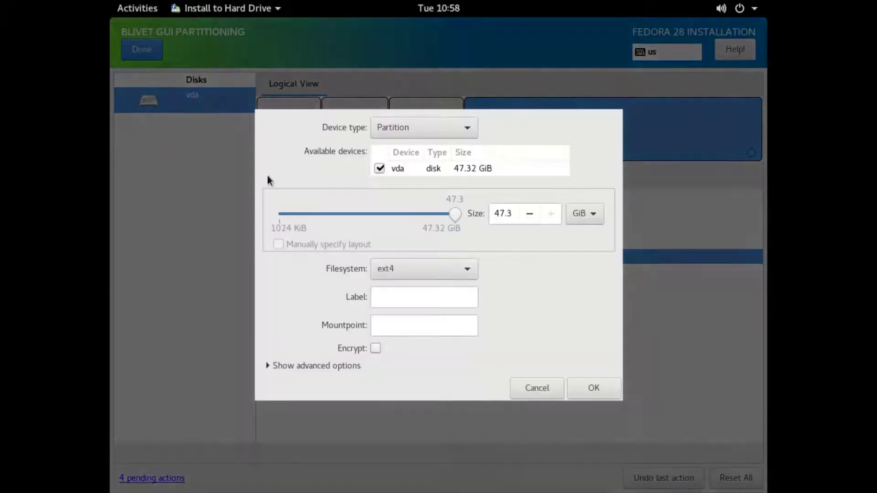
pyautogui.click(405, 131)
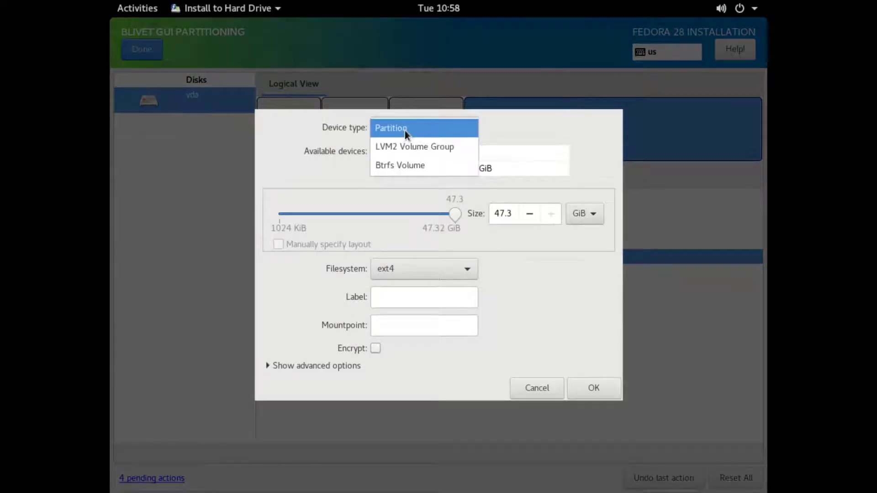
pyautogui.click(399, 145)
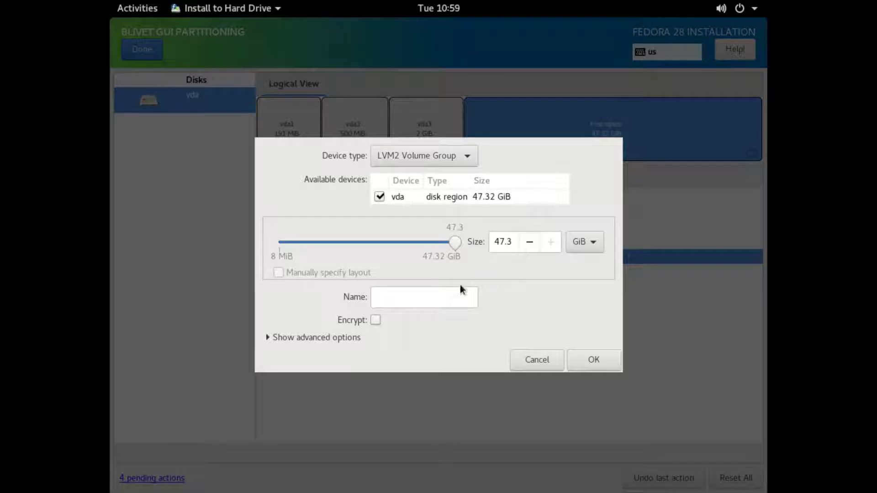
pyautogui.click(445, 296)
pyautogui.write('local')
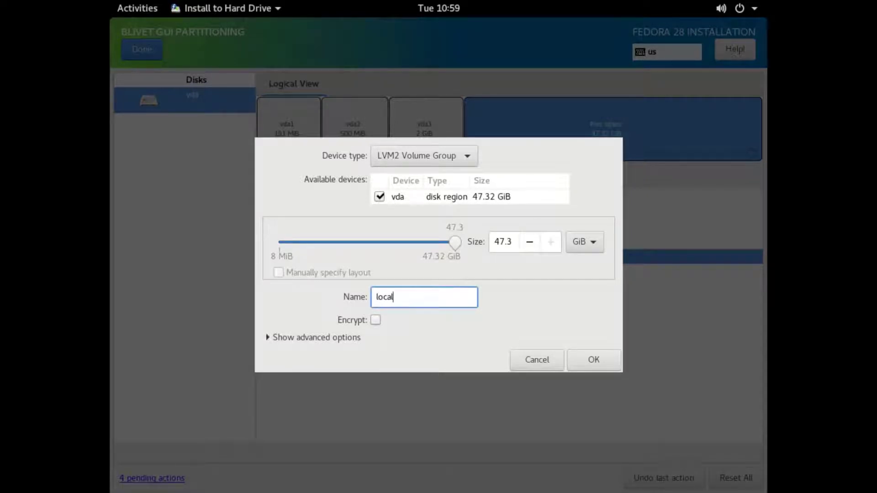
pyautogui.click(583, 357)
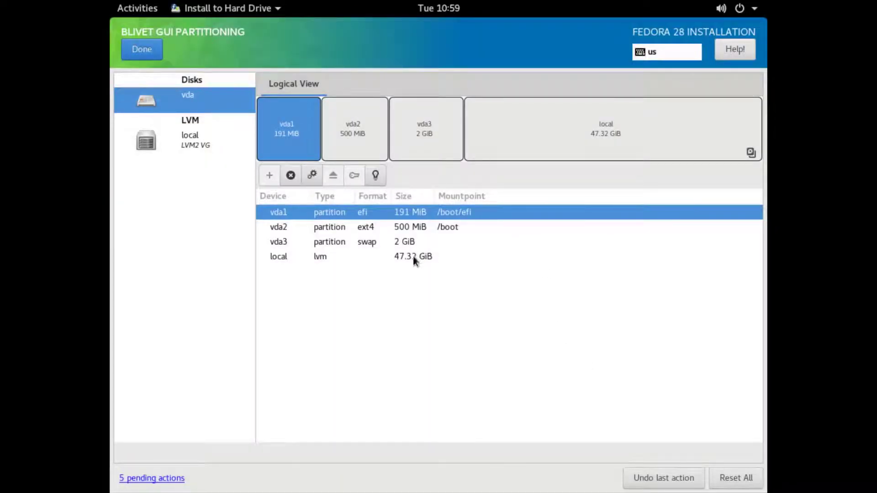
# In volume group local, add a 30 GiB logical volume labelled local-root, named root, mounted at /
pyautogui.click(514, 145)
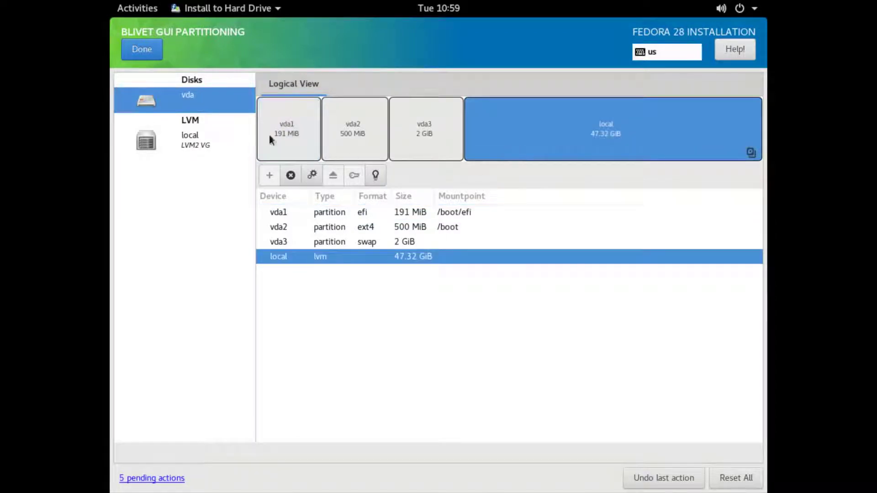
pyautogui.click(189, 147)
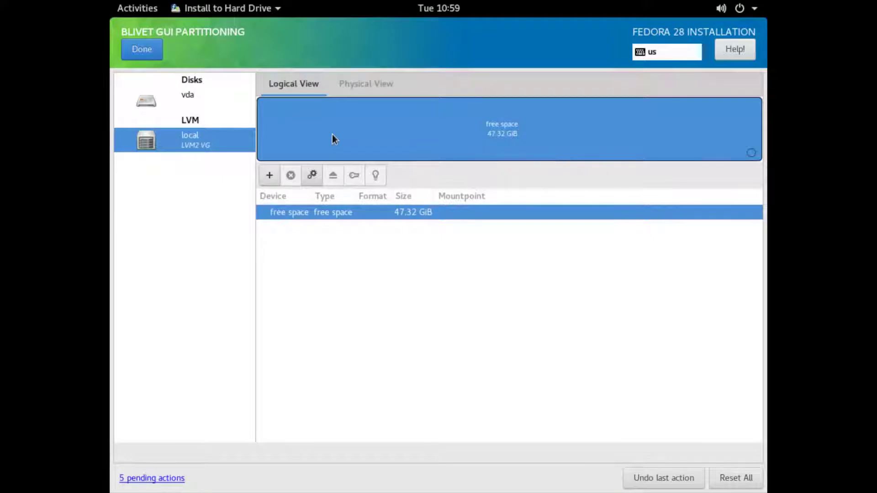
pyautogui.click(269, 176)
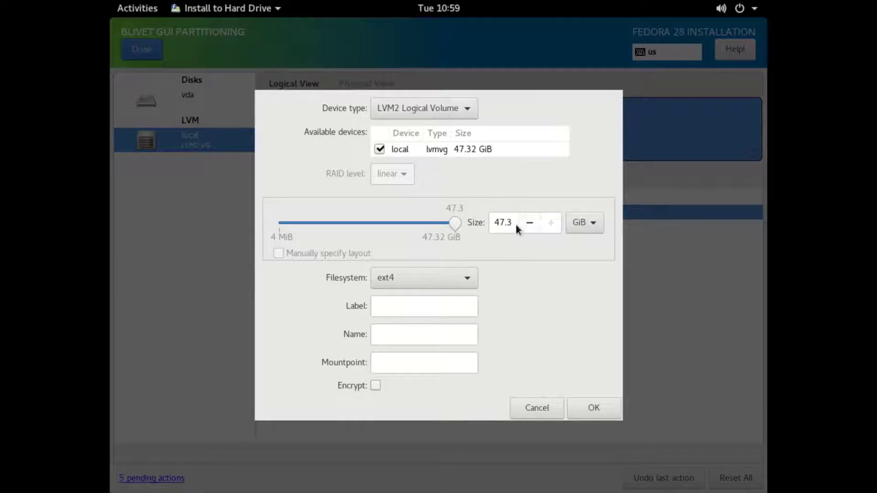
pyautogui.moveTo(512, 223); pyautogui.dragTo(465, 220)
pyautogui.write('30')
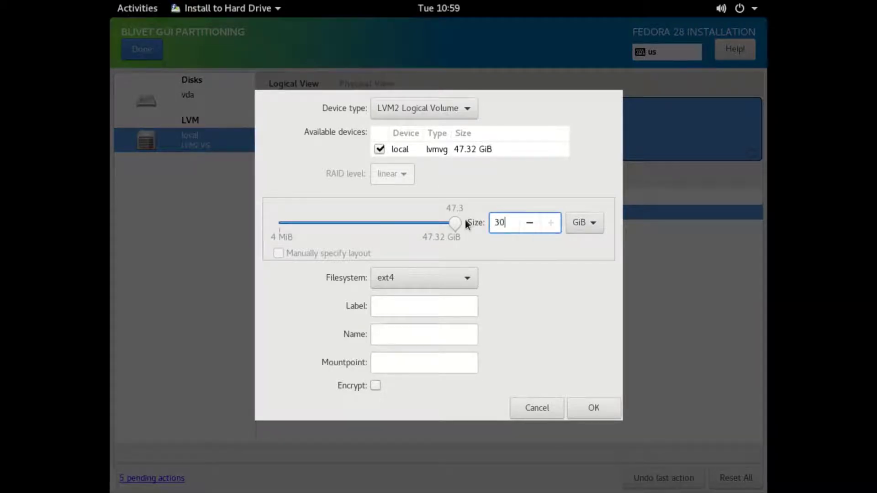
pyautogui.click(434, 307)
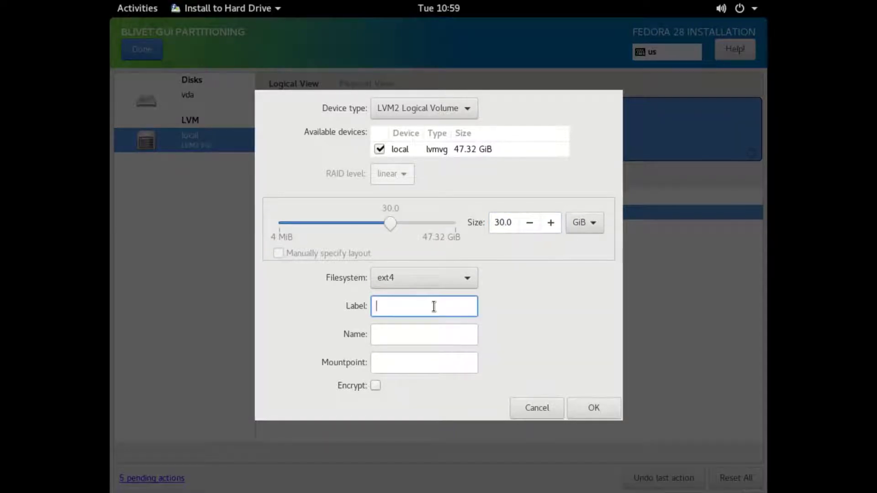
pyautogui.write('local-roo')
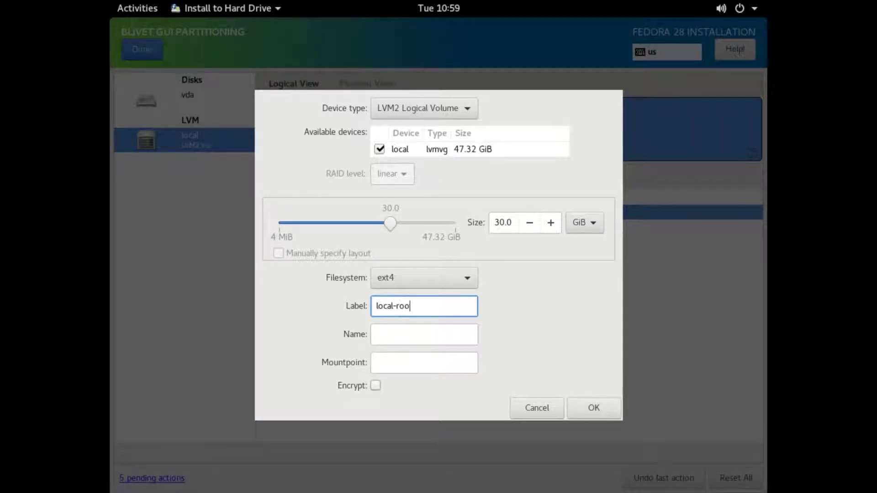
pyautogui.write('t')
pyautogui.click(412, 340)
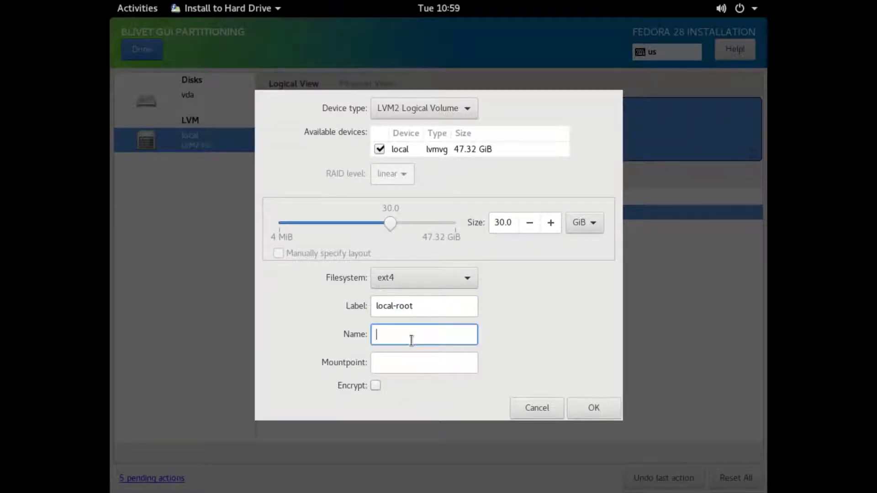
pyautogui.write('root')
pyautogui.click(385, 367)
pyautogui.write('/')
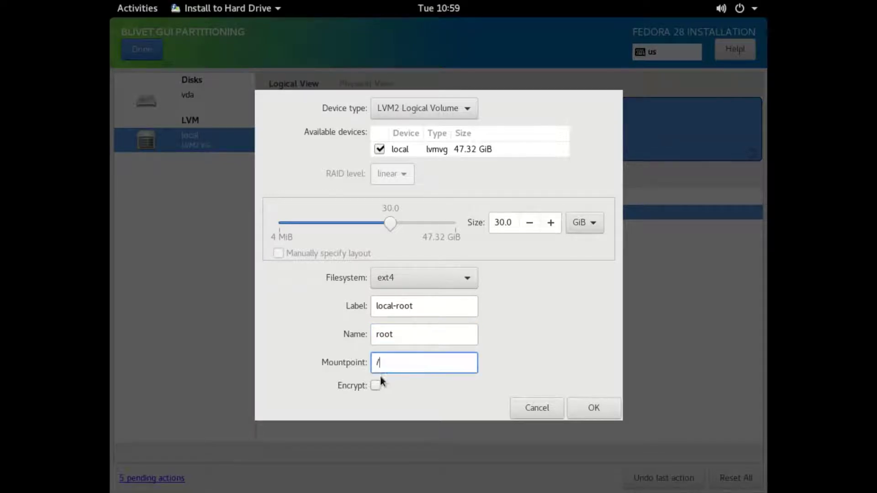
# Enable encryption with a passphrase entered twice and create the root volume
pyautogui.click(377, 384)
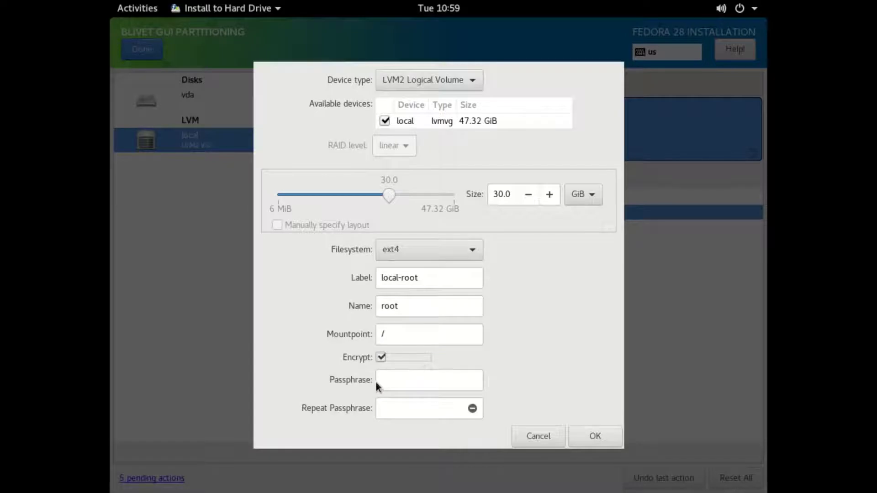
pyautogui.click(394, 380)
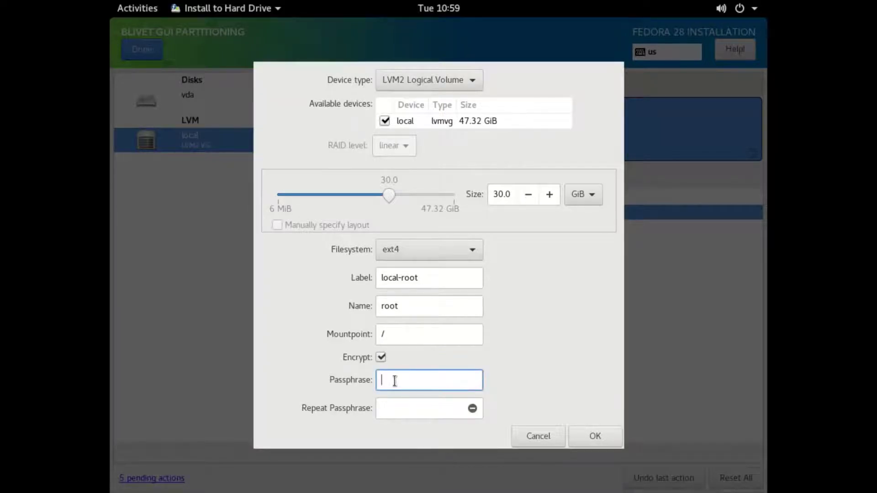
pyautogui.click(386, 406)
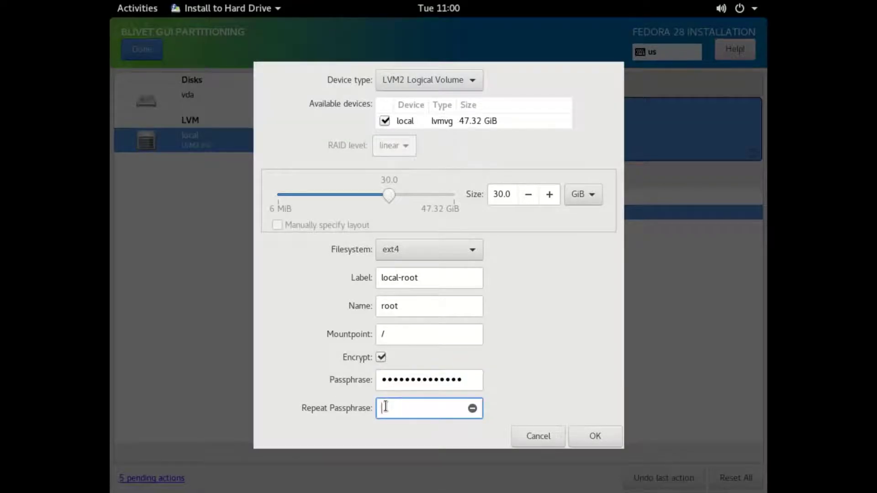
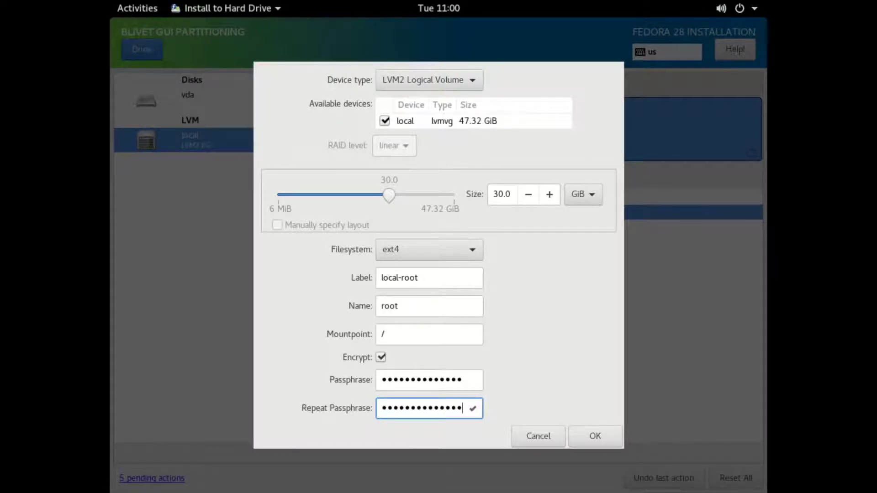
pyautogui.click(596, 437)
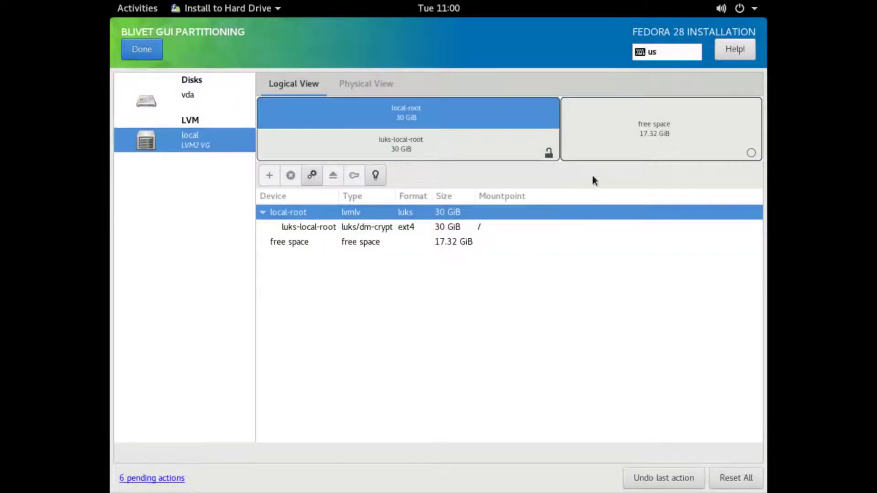
# Add a logical volume in the remaining space labelled local-home, named home, mounted at /home
pyautogui.click(632, 137)
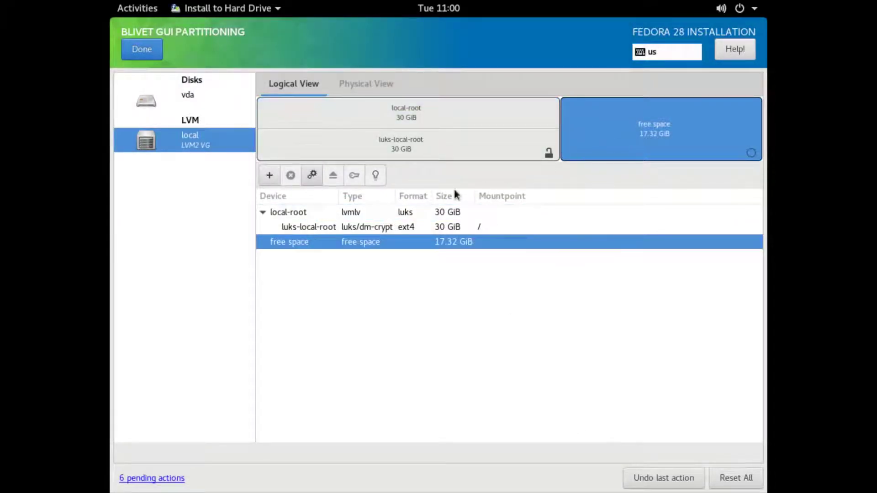
pyautogui.click(269, 176)
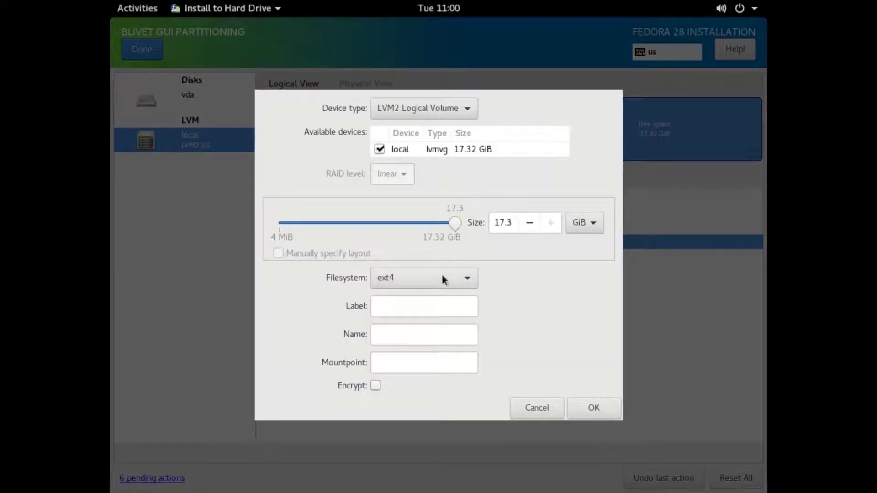
pyautogui.click(423, 306)
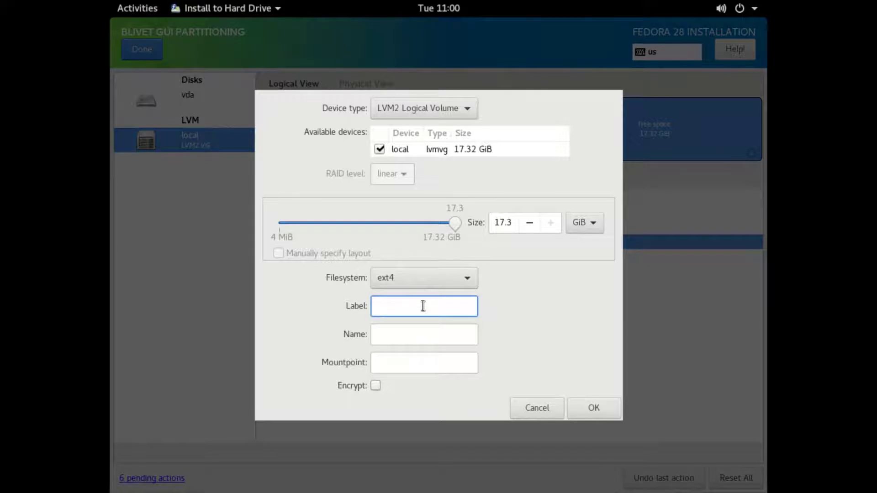
pyautogui.write('lo')
pyautogui.write('ca')
pyautogui.write('l')
pyautogui.write('-hoo')
pyautogui.write('me')
pyautogui.press('BackSpace')
pyautogui.press('BackSpace')
pyautogui.press('BackSpace')
pyautogui.write('me')
pyautogui.click(424, 333)
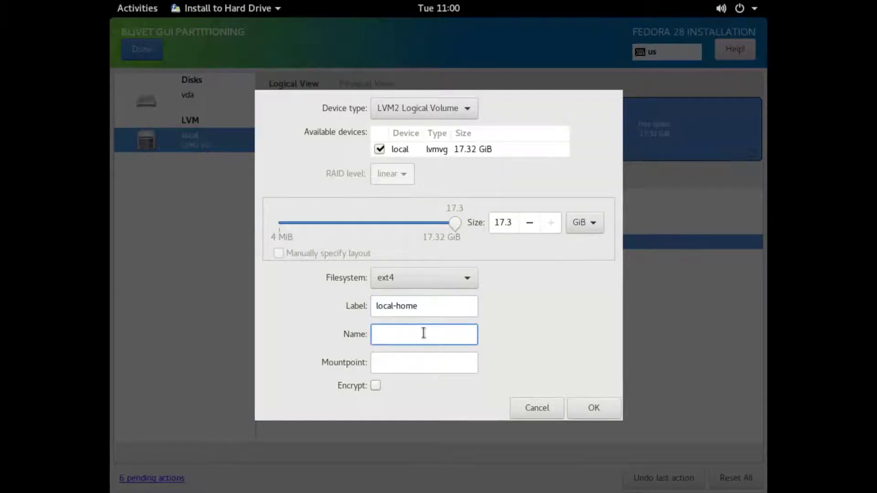
pyautogui.write('home')
pyautogui.click(416, 360)
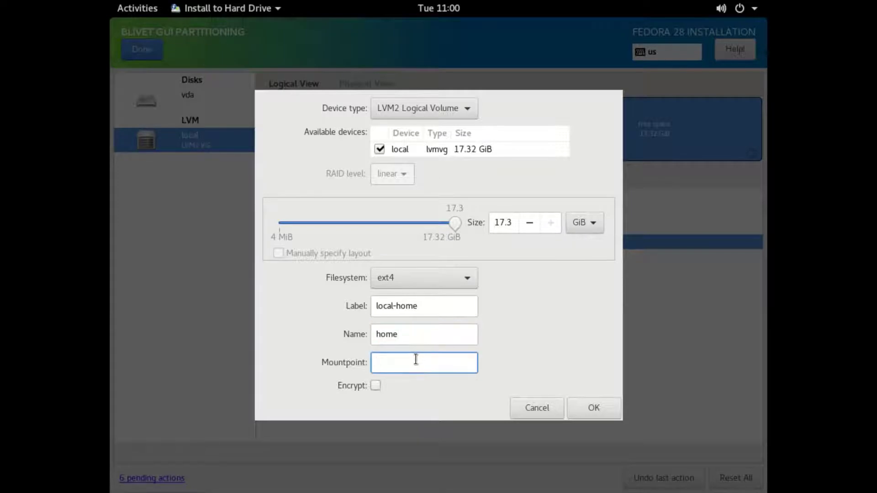
pyautogui.write('/home')
# Enable encryption with a passphrase entered twice and create the home volume
pyautogui.click(372, 387)
pyautogui.click(386, 379)
pyautogui.write('•••')
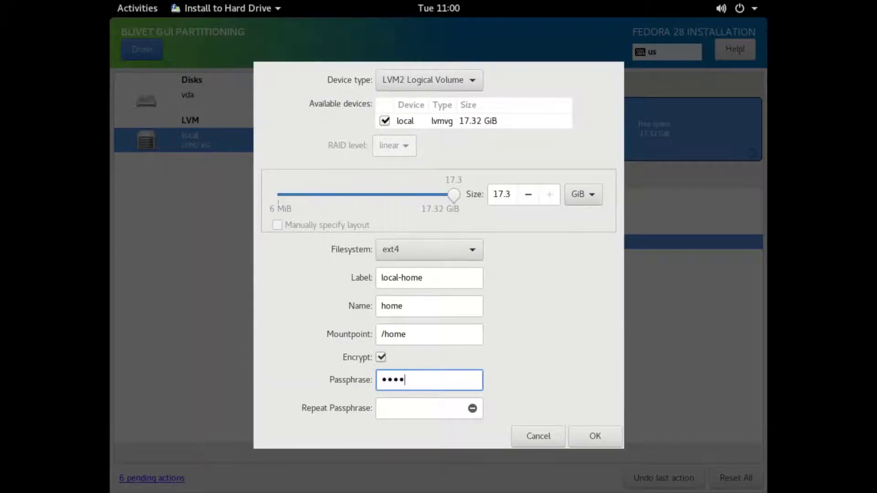
pyautogui.write('••••••••••')
pyautogui.click(392, 403)
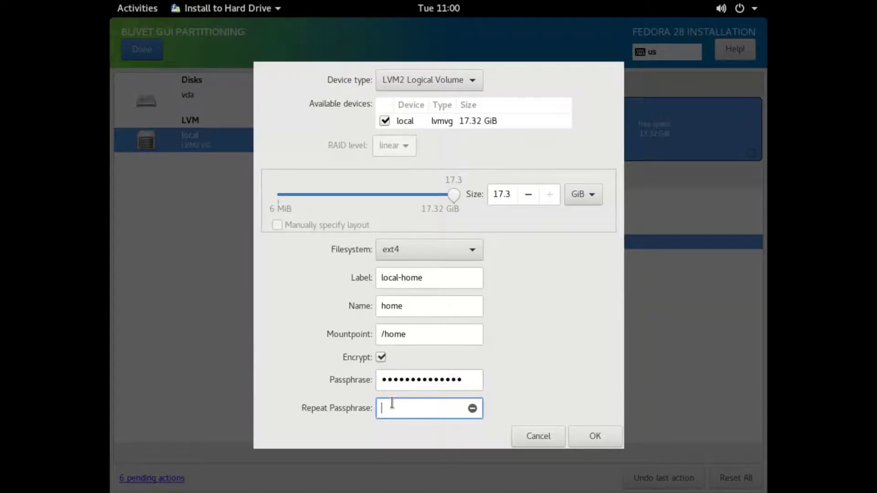
pyautogui.write('••••••••••••••')
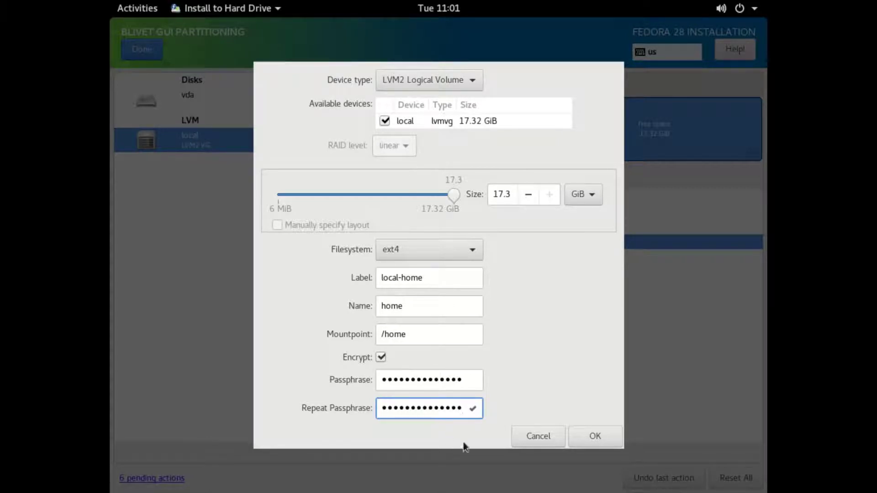
pyautogui.click(590, 436)
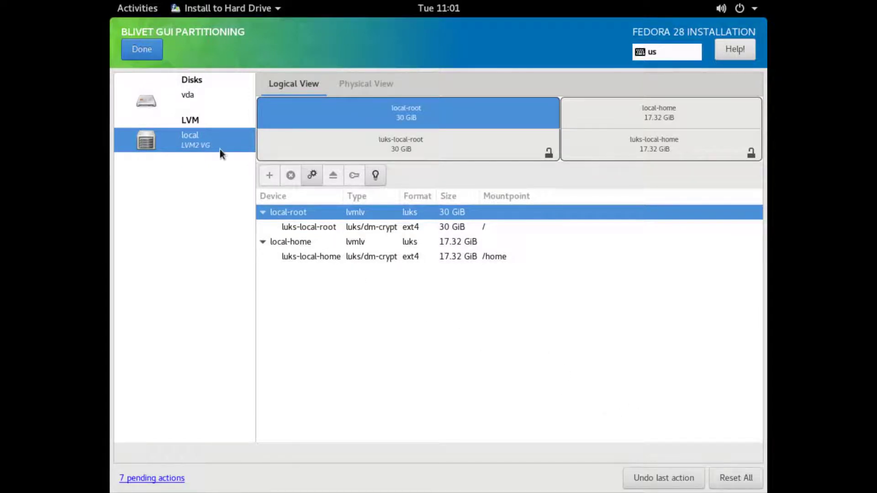
# Finish partitioning, accept the summary of changes, and begin installing Fedora 28
pyautogui.click(141, 53)
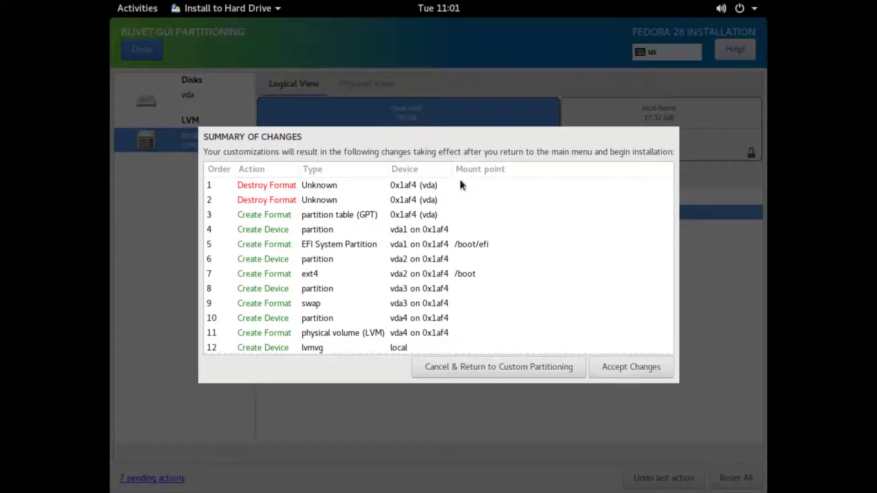
pyautogui.click(618, 371)
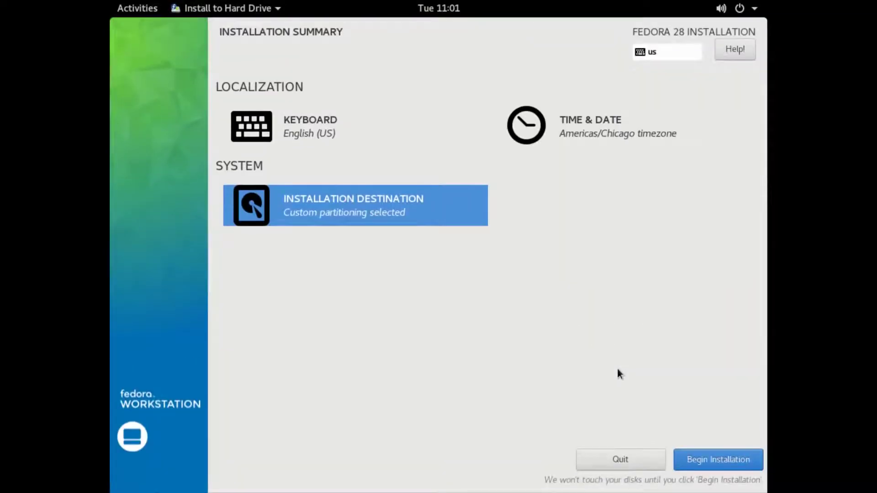
pyautogui.click(699, 458)
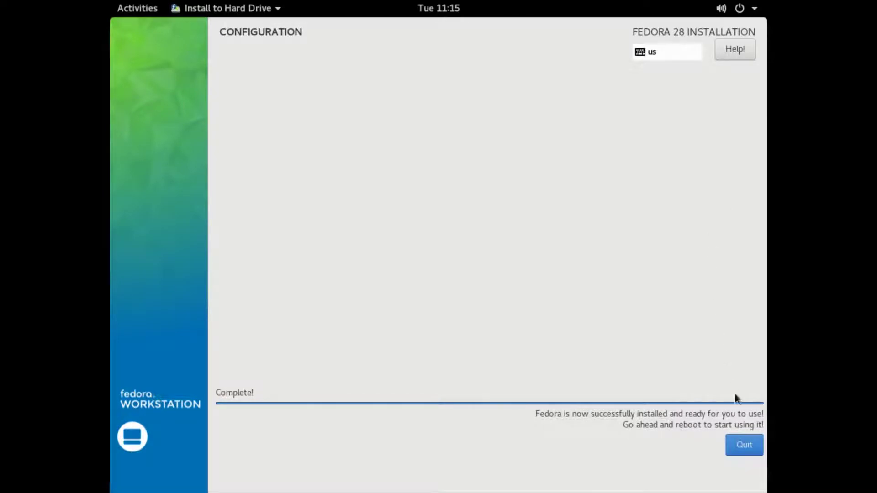
# Close the finished installer and power off the live session to boot the installed Fedora
pyautogui.click(748, 446)
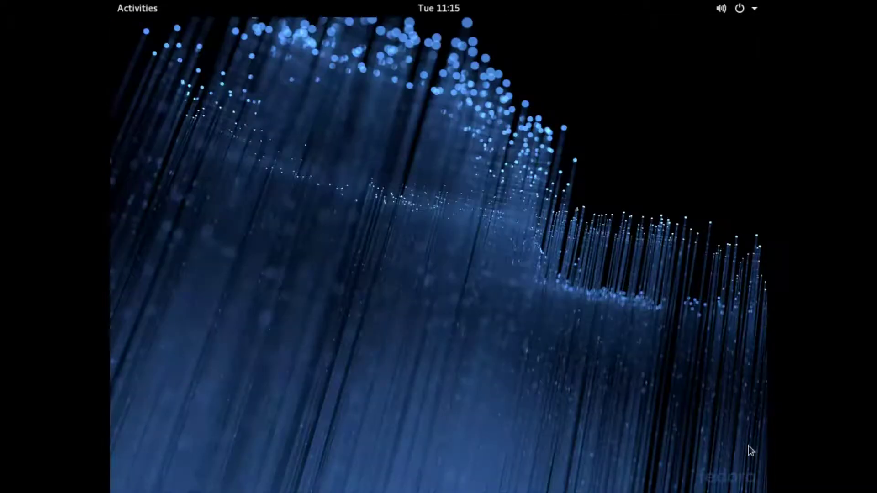
pyautogui.click(755, 9)
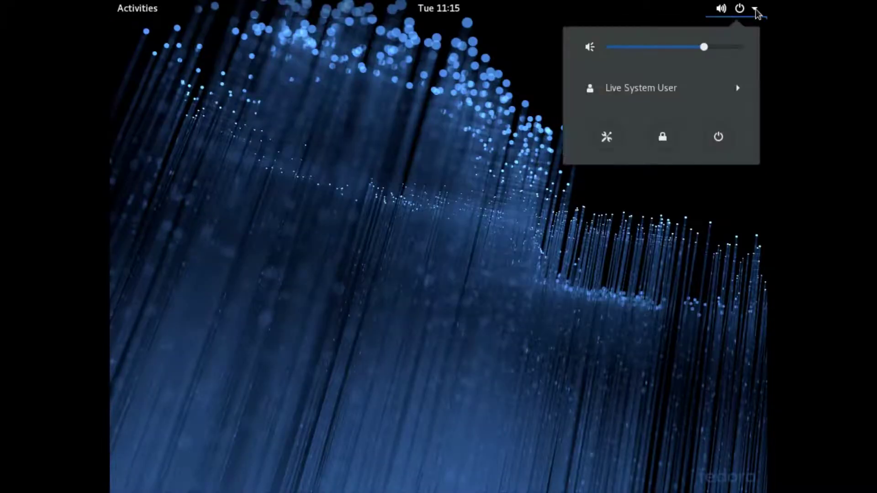
pyautogui.click(719, 137)
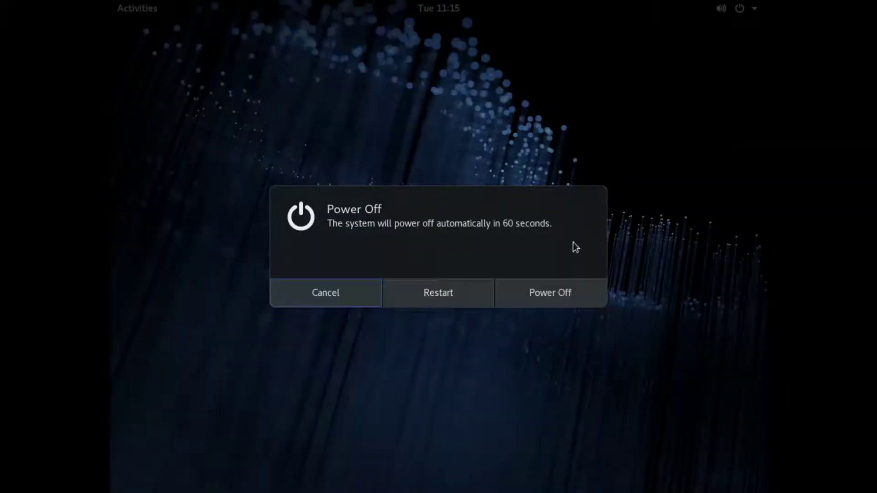
pyautogui.click(549, 294)
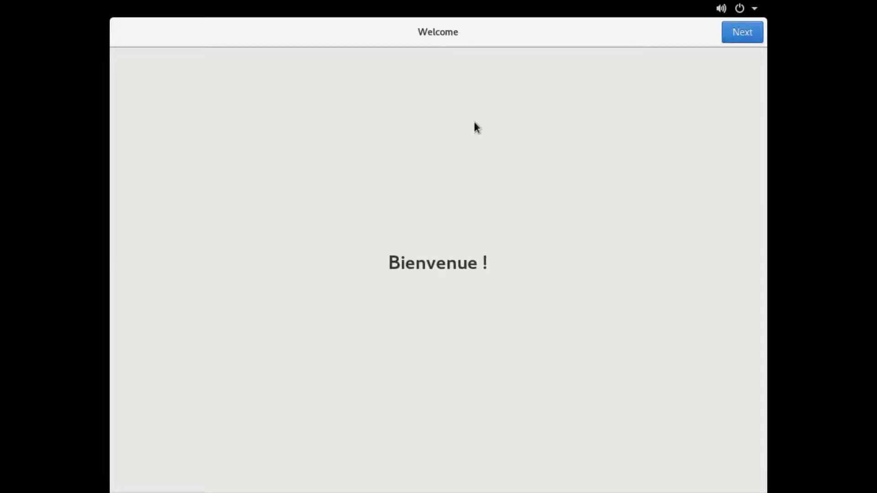
# Skip the welcome, privacy and online accounts pages and enter the account's full name
pyautogui.click(733, 37)
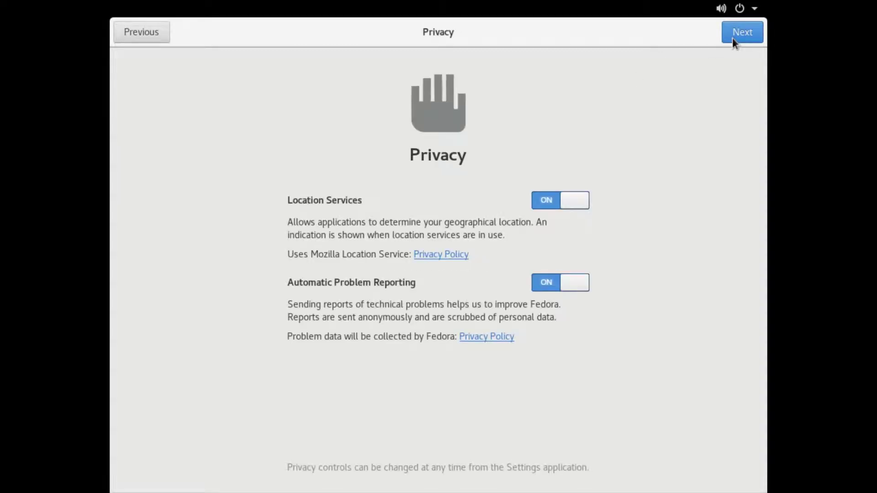
pyautogui.click(733, 37)
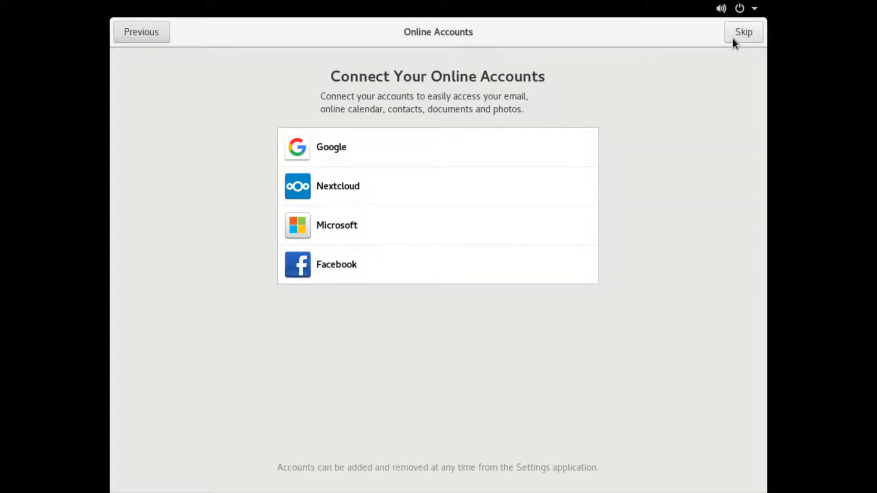
pyautogui.click(733, 37)
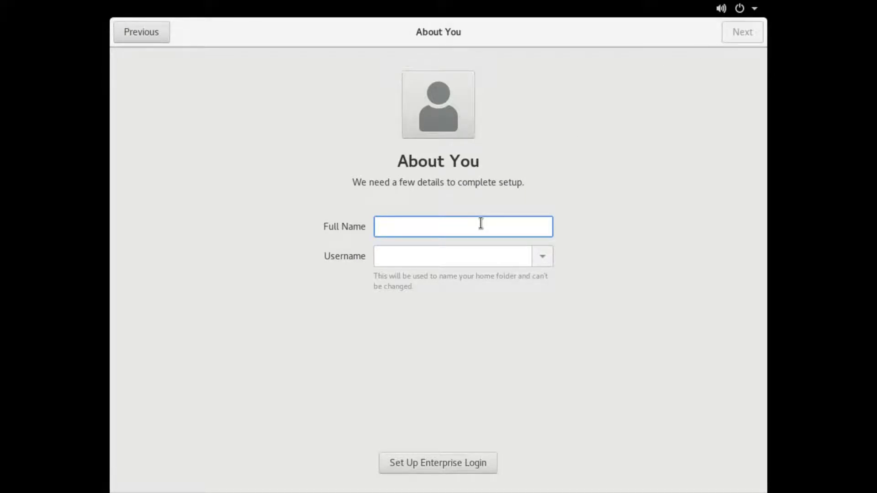
pyautogui.write('Mar')
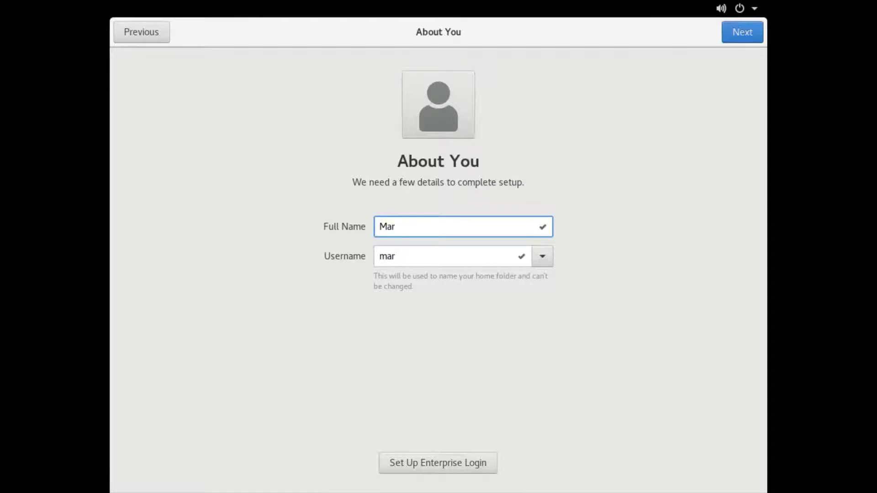
pyautogui.write('k J. ')
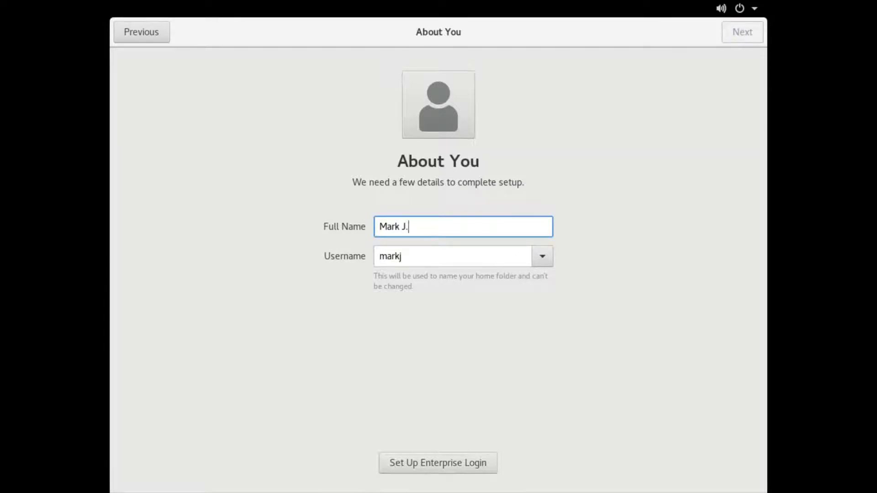
pyautogui.write('Watson')
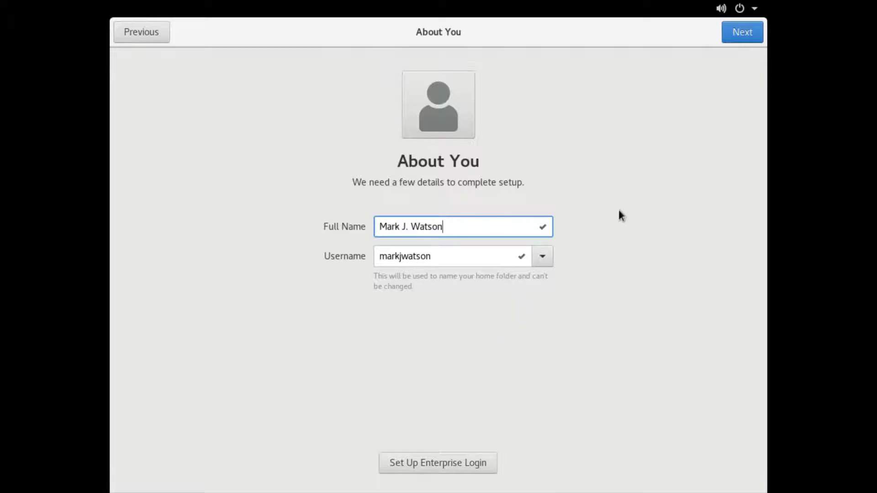
pyautogui.click(732, 39)
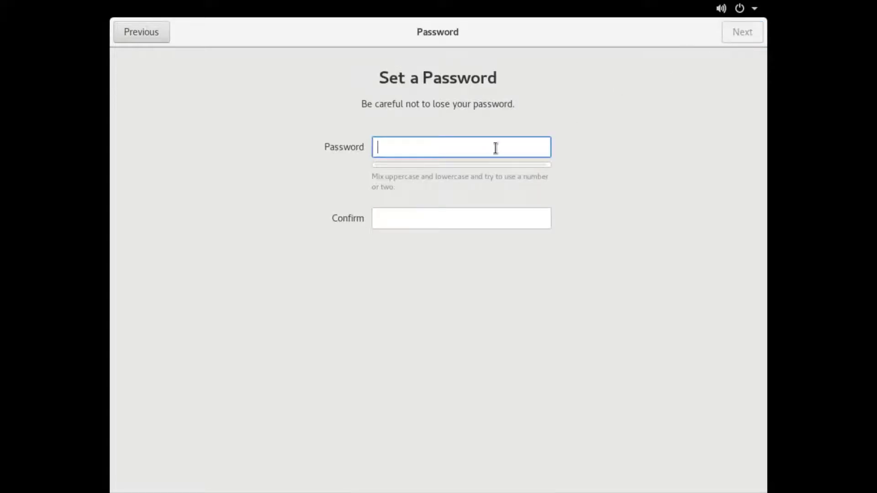
# Enter and confirm the account password, then continue to the final setup page
pyautogui.write('••••••')
pyautogui.click(449, 214)
pyautogui.write('••••••')
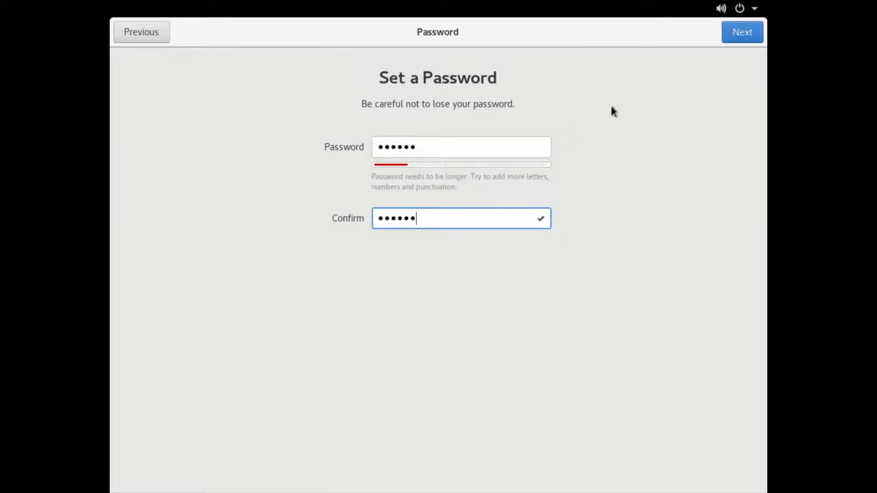
pyautogui.click(736, 36)
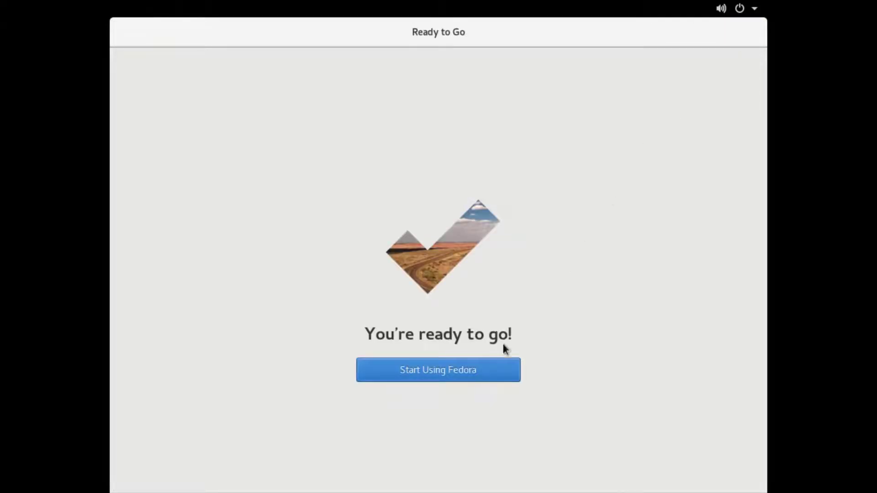
# Choose Start Using Fedora and close the Getting Started help window
pyautogui.click(482, 369)
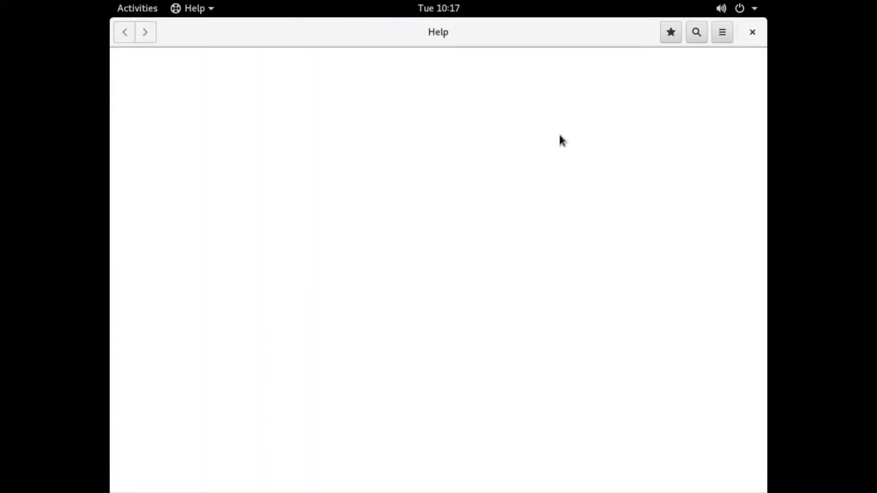
pyautogui.click(751, 38)
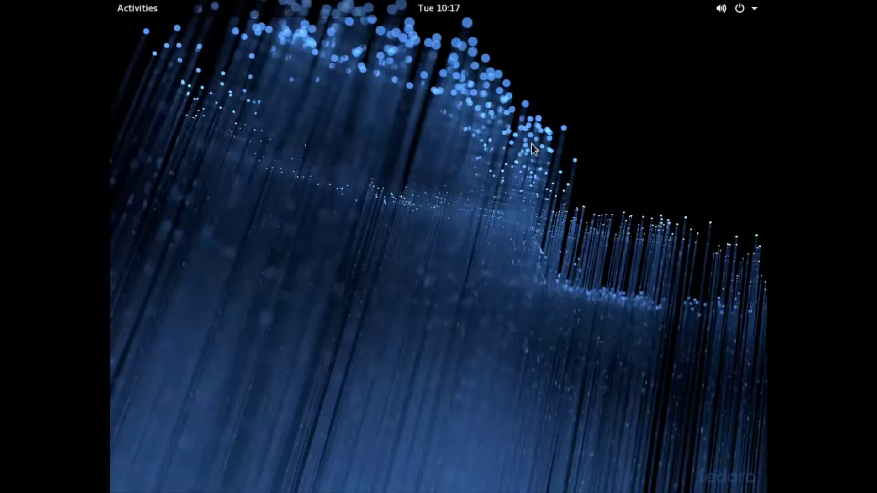
# Search 'ter' in Activities and launch Terminal
pyautogui.press('super')
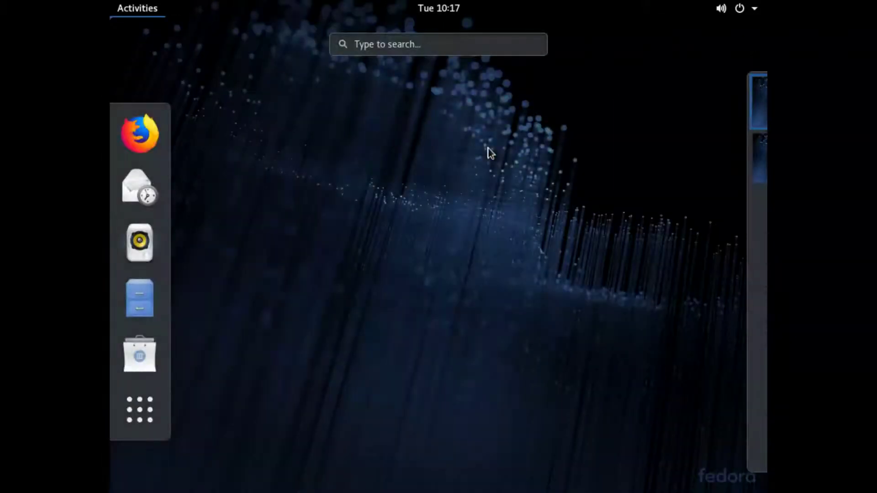
pyautogui.write('ter')
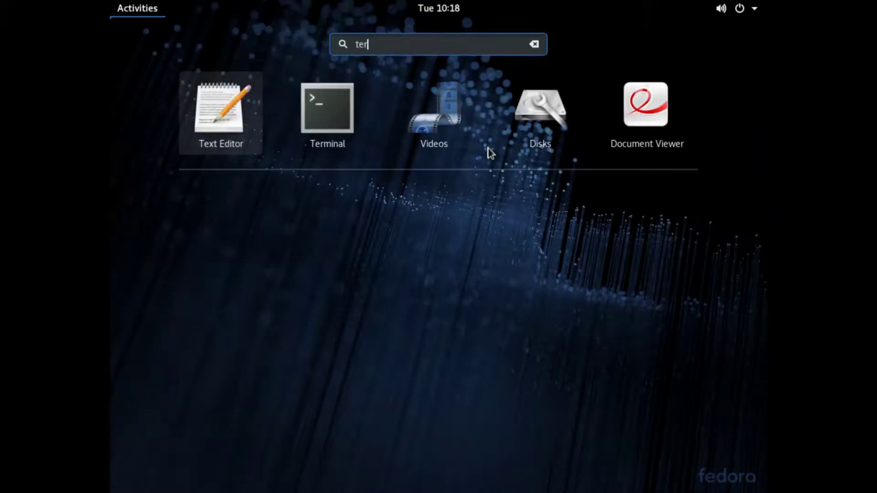
pyautogui.press('Right')
pyautogui.press('Return')
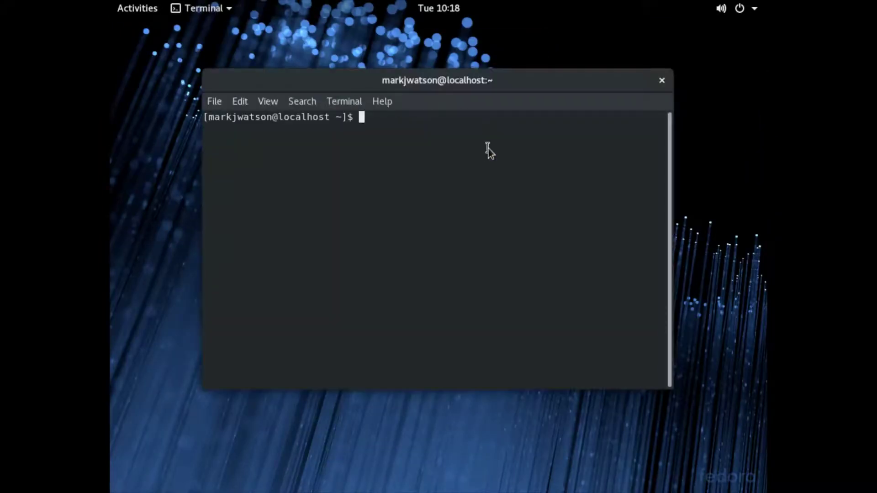
# Run sudo passwd root, giving the sudo password and the new root password twice
pyautogui.write('sudo passwd ')
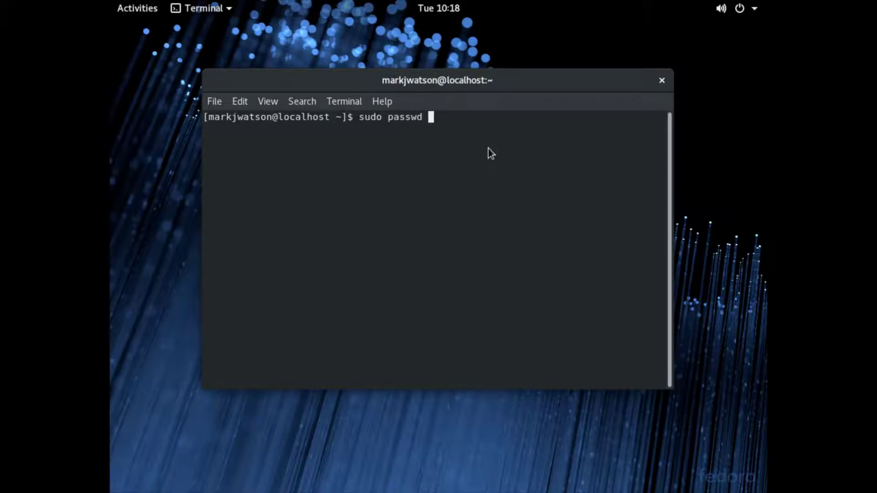
pyautogui.write('root')
pyautogui.press('Return')
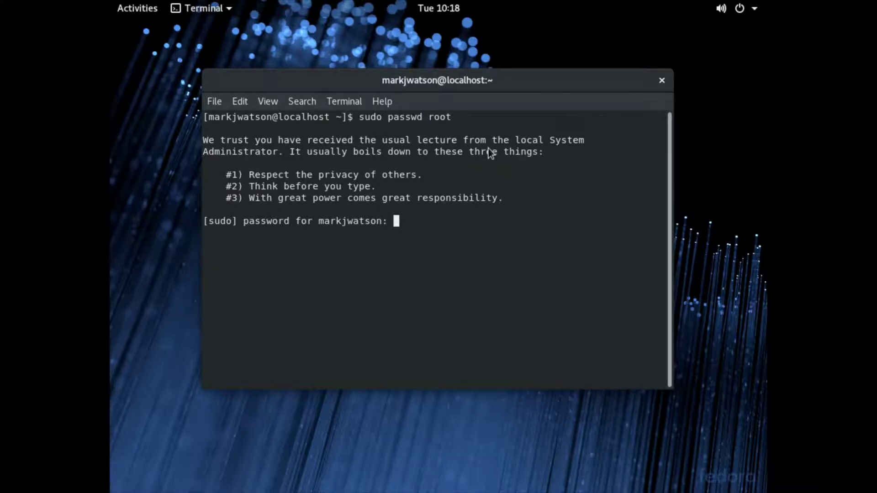
pyautogui.press('Return')
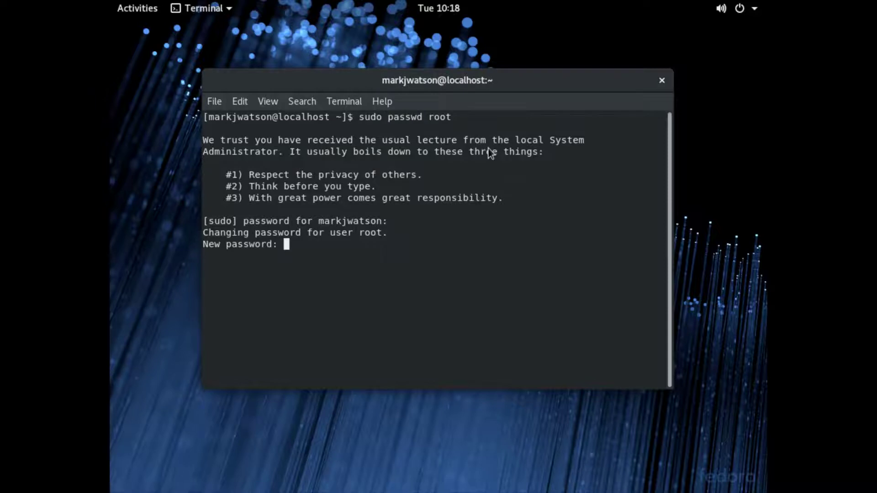
pyautogui.press('Return')
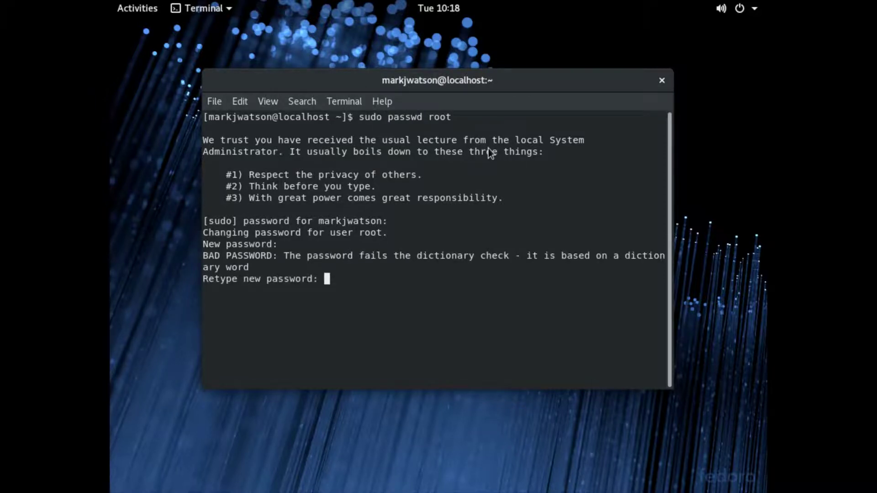
pyautogui.press('Return')
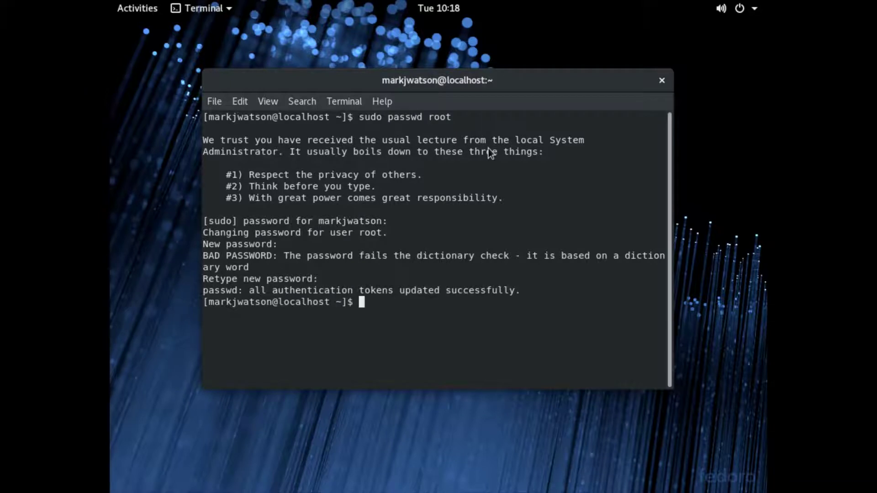
# Log in as root with su - and list root's home folder with ls
pyautogui.write('su -')
pyautogui.press('Return')
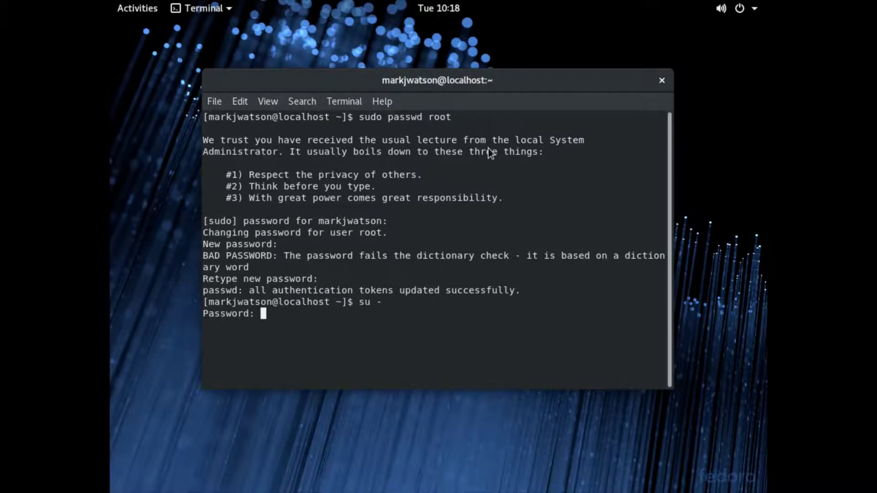
pyautogui.press('Return')
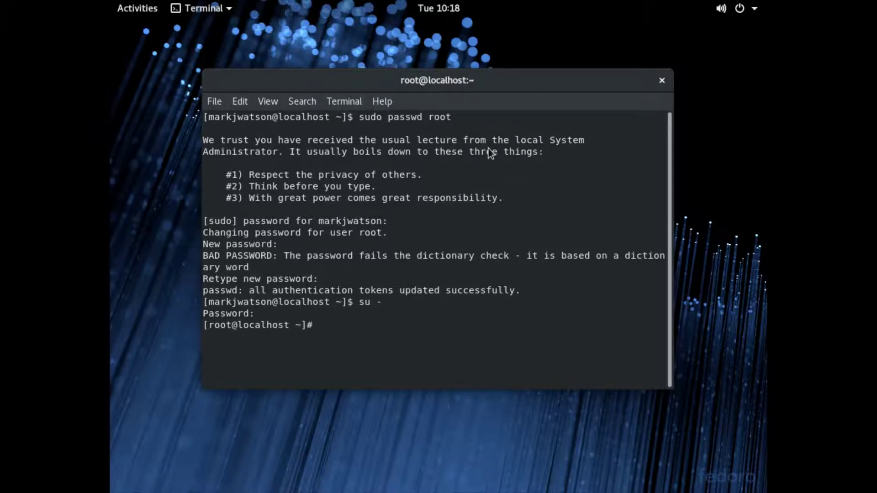
pyautogui.write('ls')
pyautogui.press('Return')
pyautogui.write('cd')
pyautogui.press('BackSpace')
pyautogui.press('BackSpace')
pyautogui.press('BackSpace')
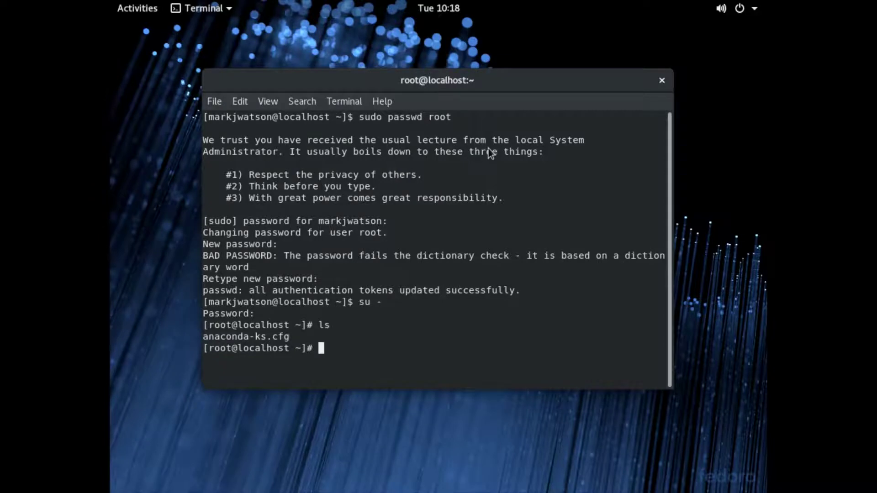
# Exit the root shell, then exit again to close the terminal
pyautogui.write('exit')
pyautogui.press('Return')
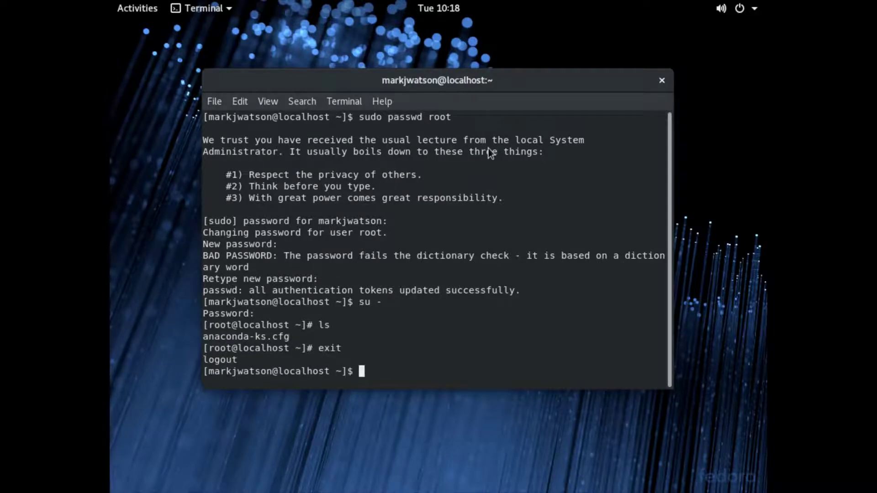
pyautogui.write('exit')
pyautogui.press('Return')
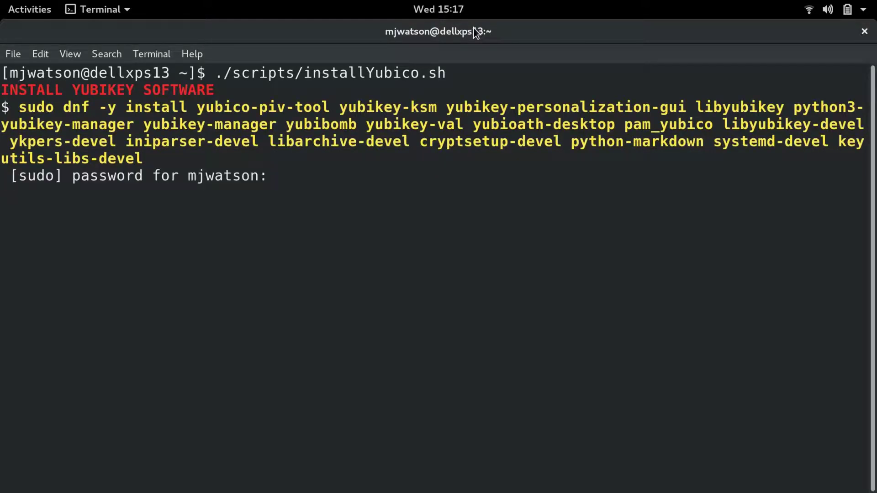
# Give the sudo password so dnf installs the YubiKey packages, then run clear
pyautogui.press('Return')
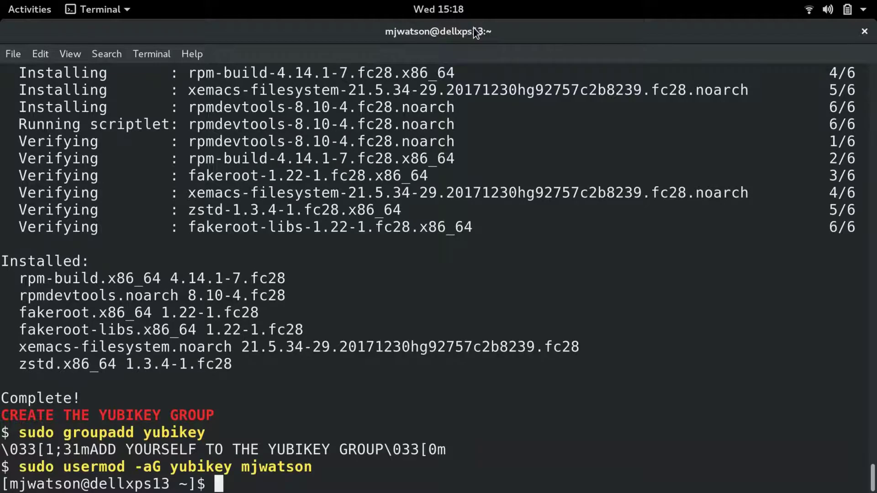
pyautogui.write('clear')
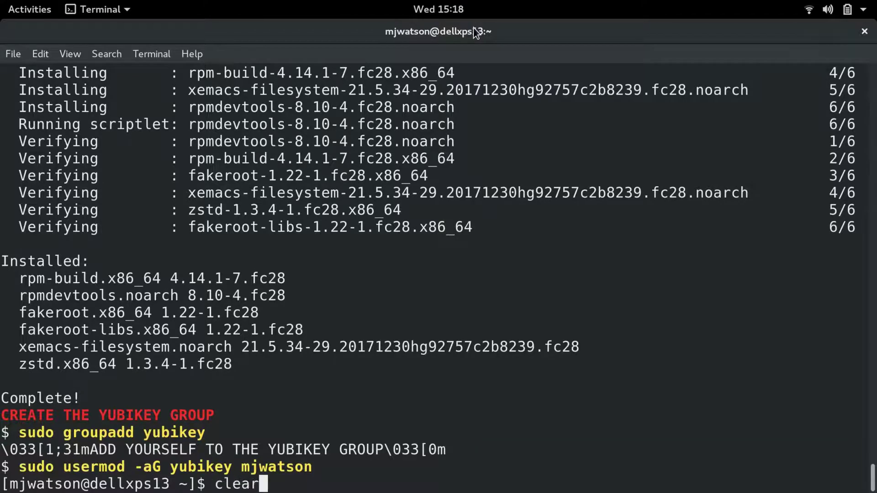
pyautogui.press('Return')
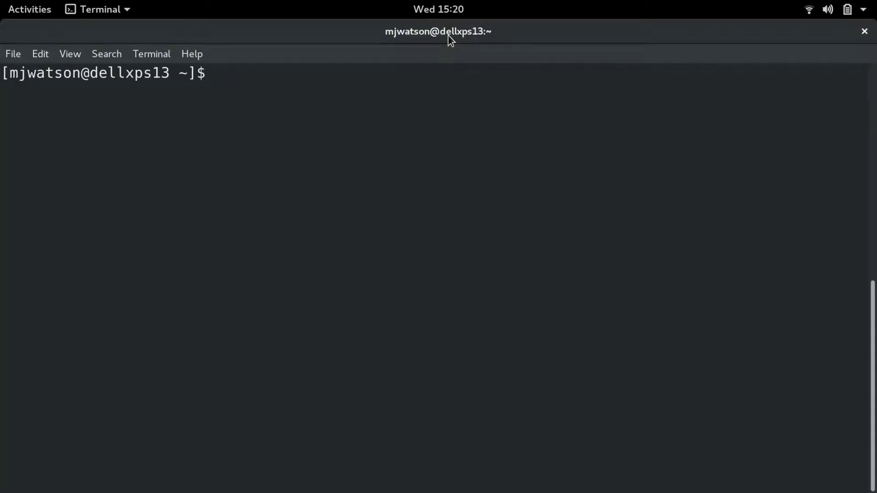
# Check yubikey group membership with groups and create the .yubico folder
pyautogui.write('groups')
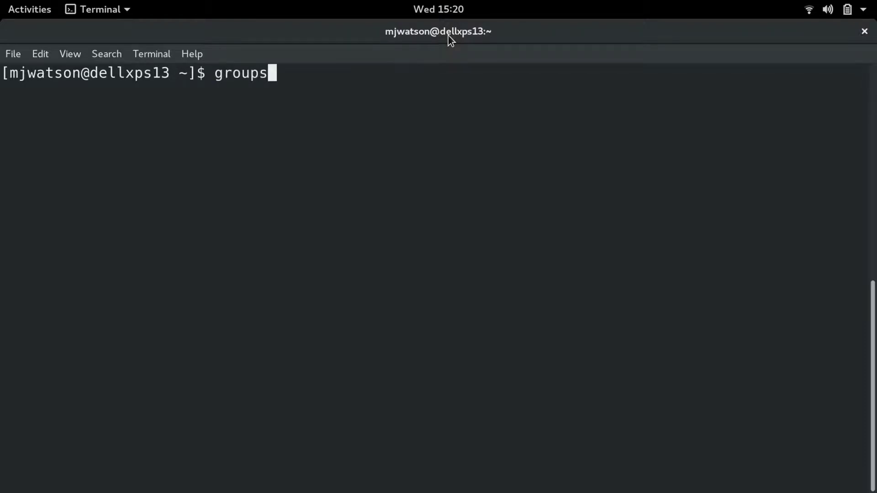
pyautogui.press('Return')
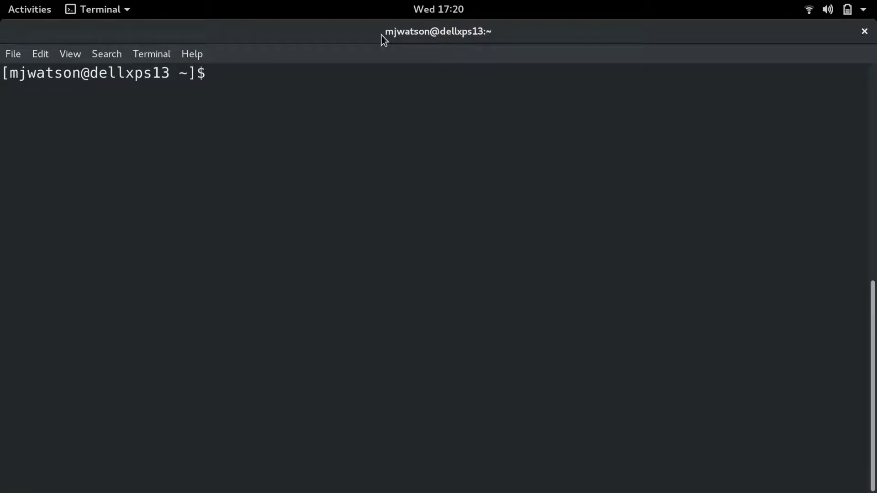
pyautogui.write('mkdir ')
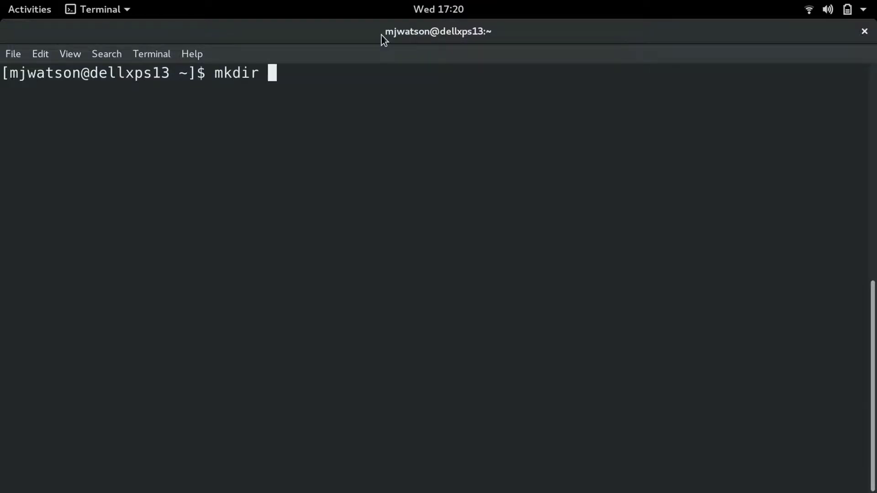
pyautogui.write('.yubico')
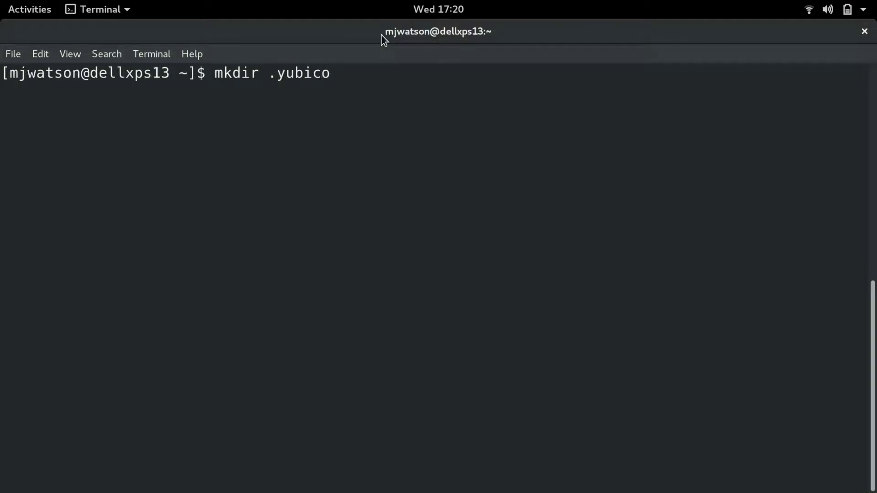
pyautogui.press('Return')
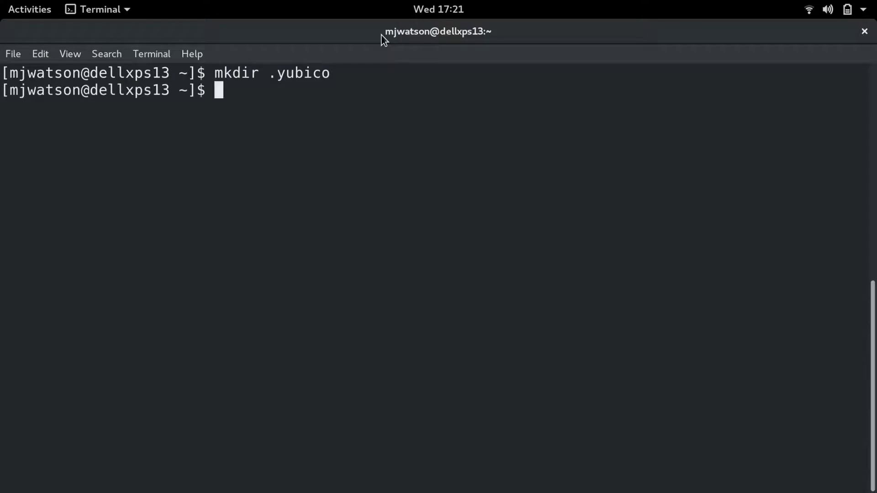
# Recall ykpersonalize -2 from history and commit HMAC challenge-response to slot 2 with y
pyautogui.hotkey('ctrl', 'r')
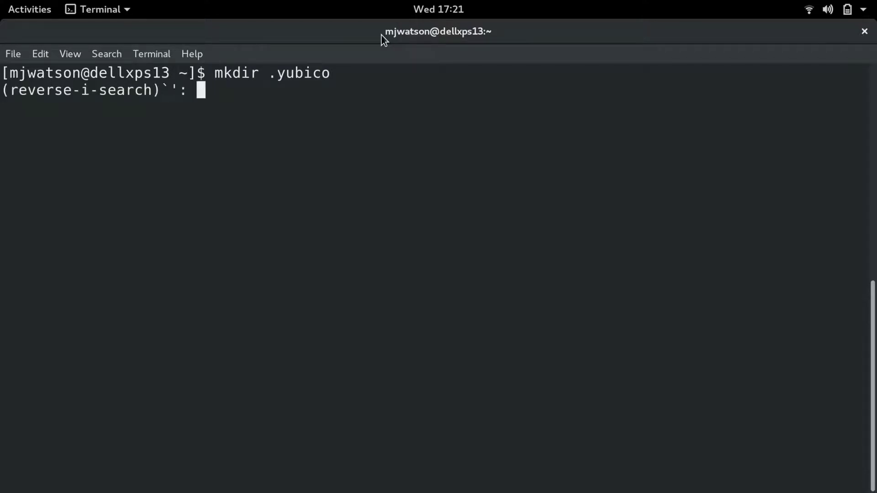
pyautogui.write('ykp')
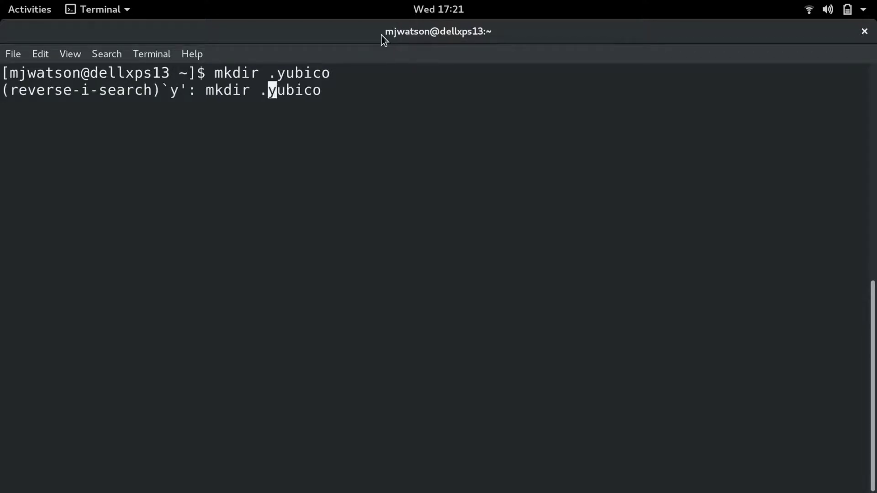
pyautogui.write('er')
pyautogui.press('Return')
pyautogui.write('y')
pyautogui.press('Return')
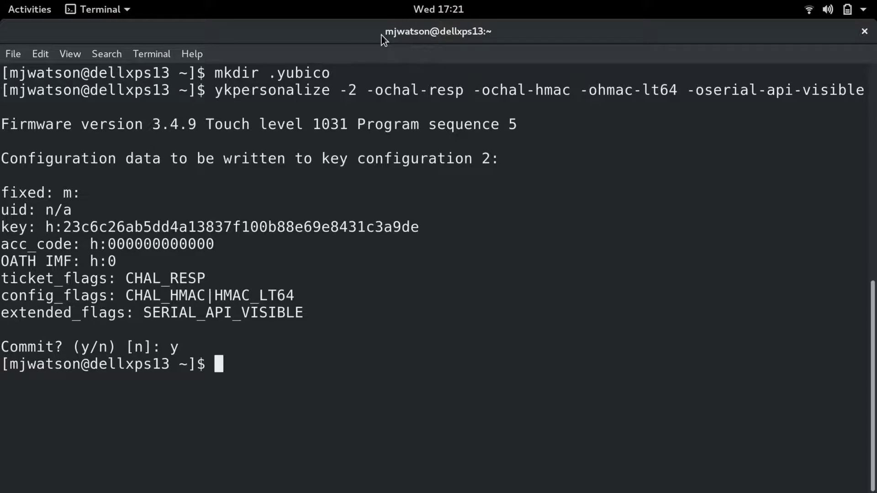
# Recall and run ykpamcfg -2 -v to store the first key's challenge
pyautogui.hotkey('ctrl', 'r')
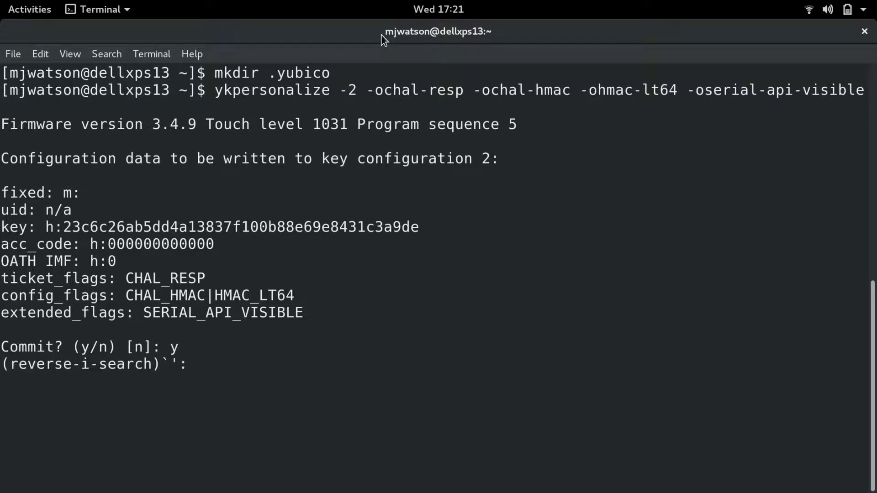
pyautogui.write('yk')
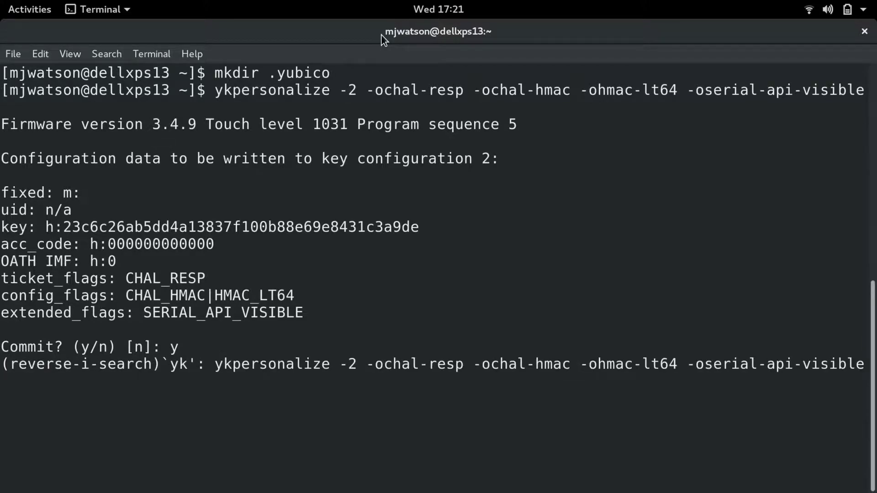
pyautogui.write('pamcfg -2 -v')
pyautogui.press('Return')
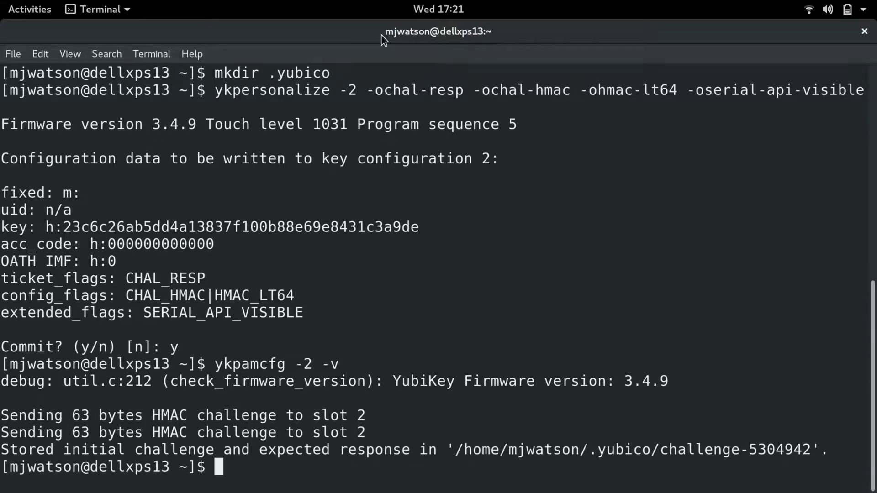
# Rerun the slot 2 ykpersonalize command on the second key and commit with y
pyautogui.press('Up')
pyautogui.press('Up')
pyautogui.press('Return')
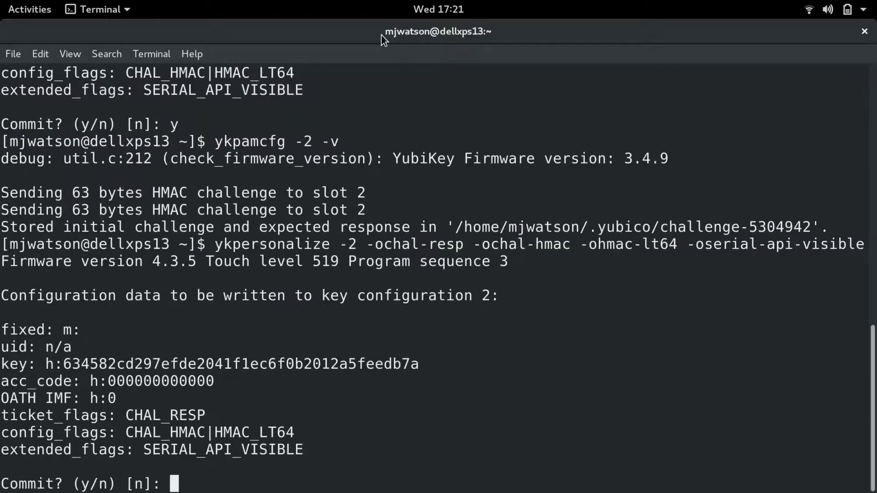
pyautogui.write('y')
pyautogui.press('Return')
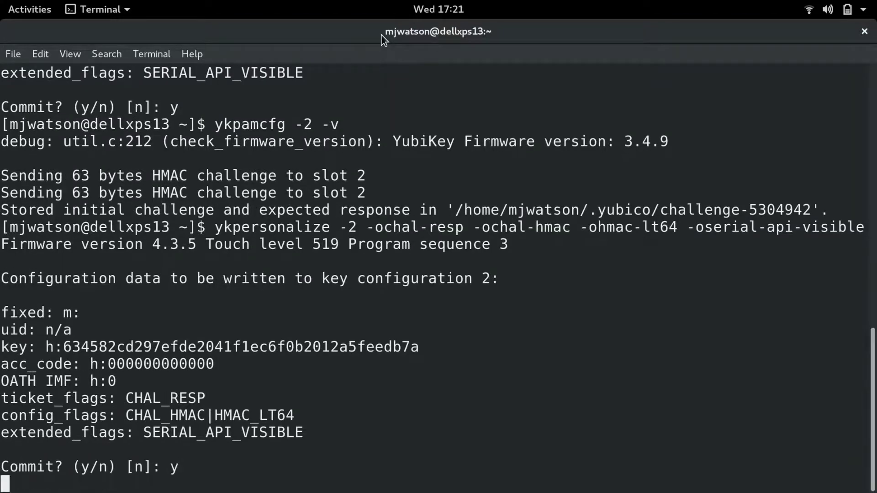
# Store the second key's challenge with ykpamcfg -2 -v and enter a test one-time password
pyautogui.press('Up')
pyautogui.press('Up')
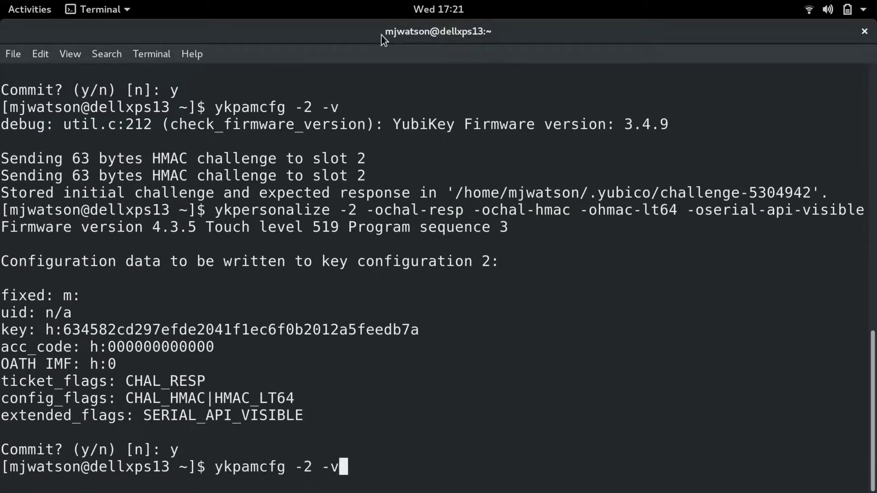
pyautogui.press('Return')
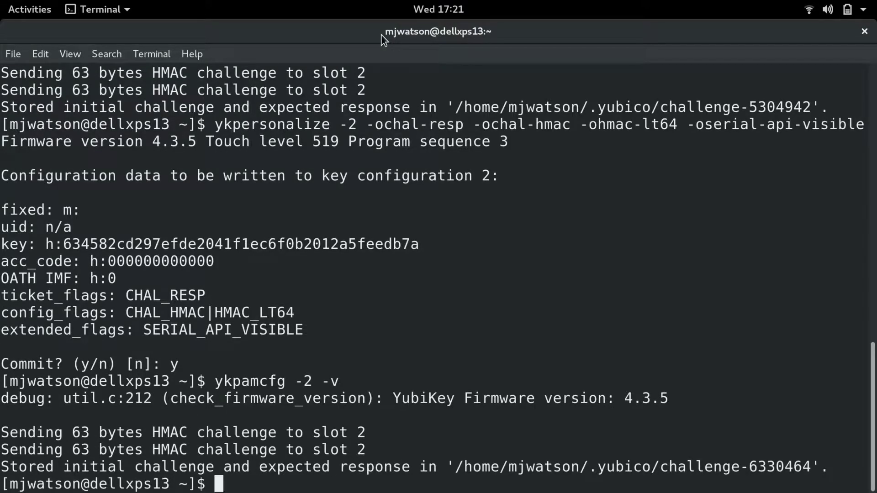
pyautogui.press('Return')
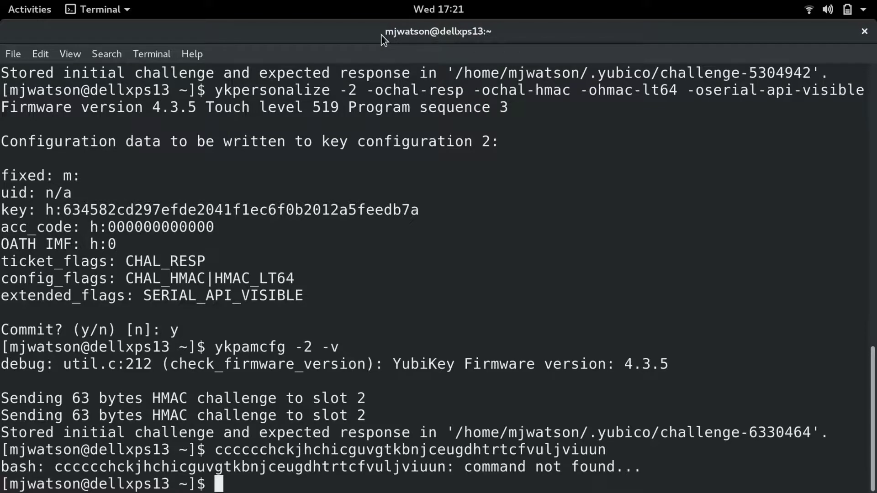
# Rerun ykpersonalize slot 2 challenge-response, commit with y, then rerun ykpamcfg -2 -v
pyautogui.press('Up')
pyautogui.press('Up')
pyautogui.press('Up')
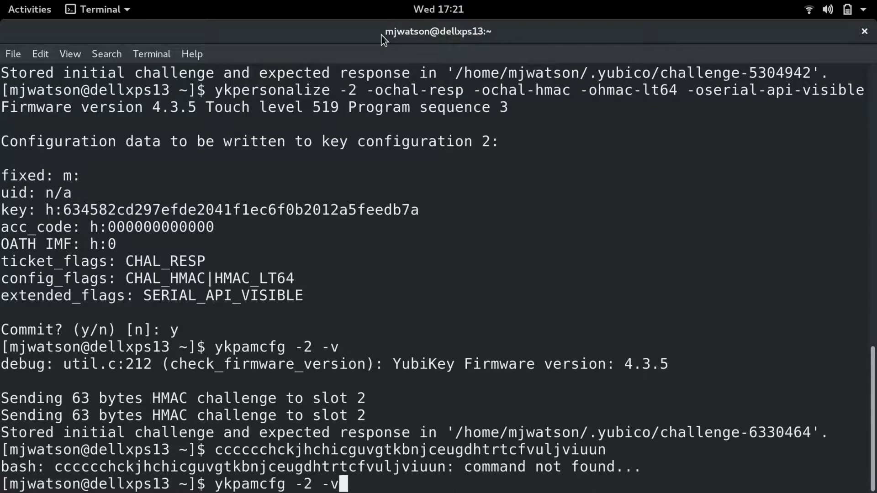
pyautogui.press('Return')
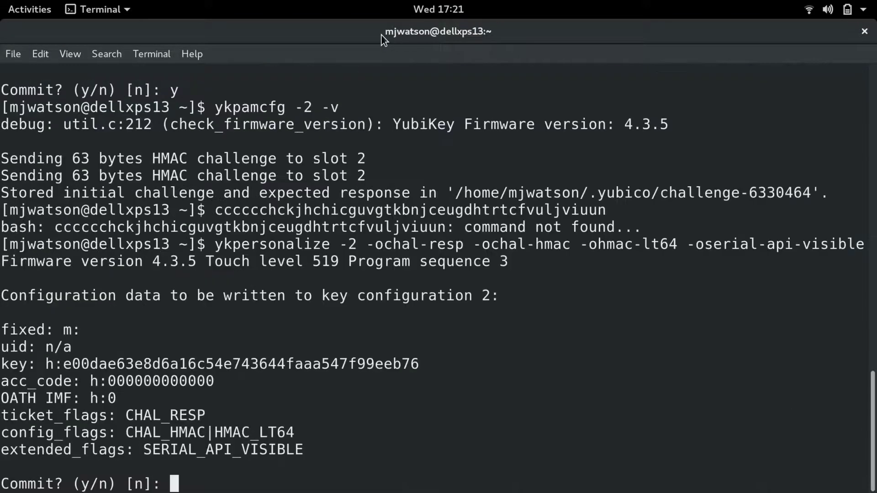
pyautogui.write('y')
pyautogui.press('Return')
pyautogui.press('Up')
pyautogui.press('Up')
pyautogui.press('Up')
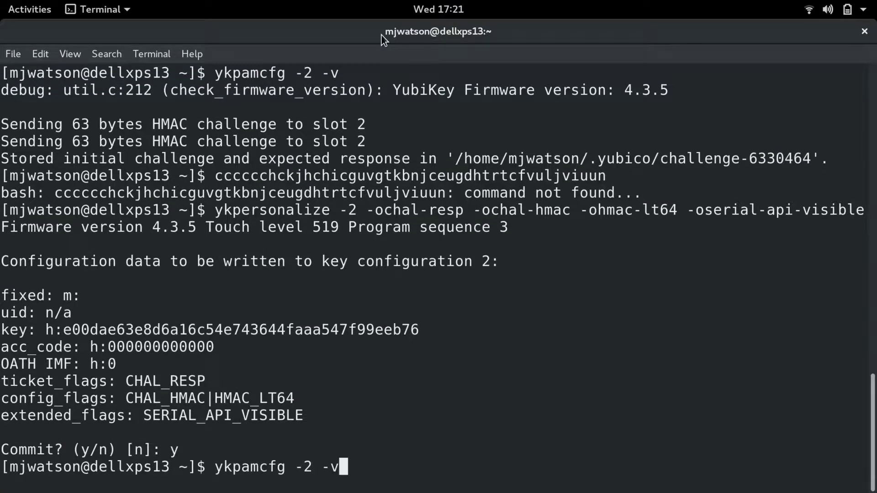
pyautogui.press('Return')
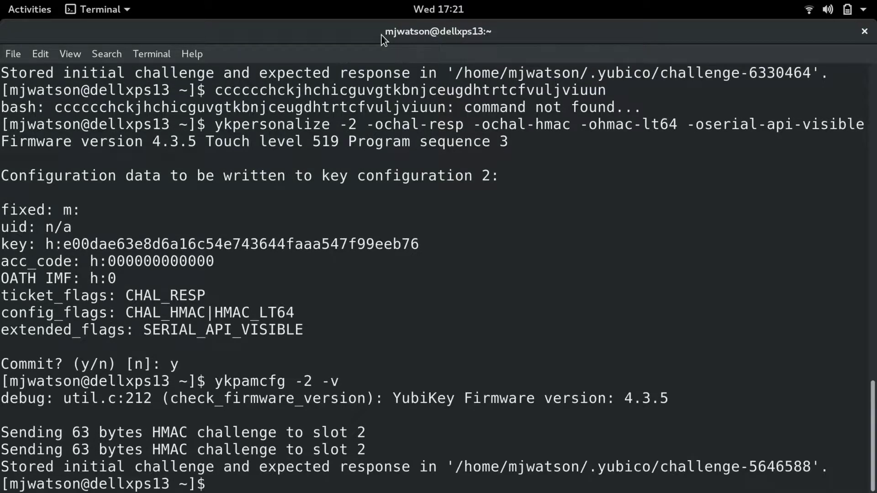
# Clear the screen, change into .yubico and list its challenge files
pyautogui.write('clear')
pyautogui.press('Return')
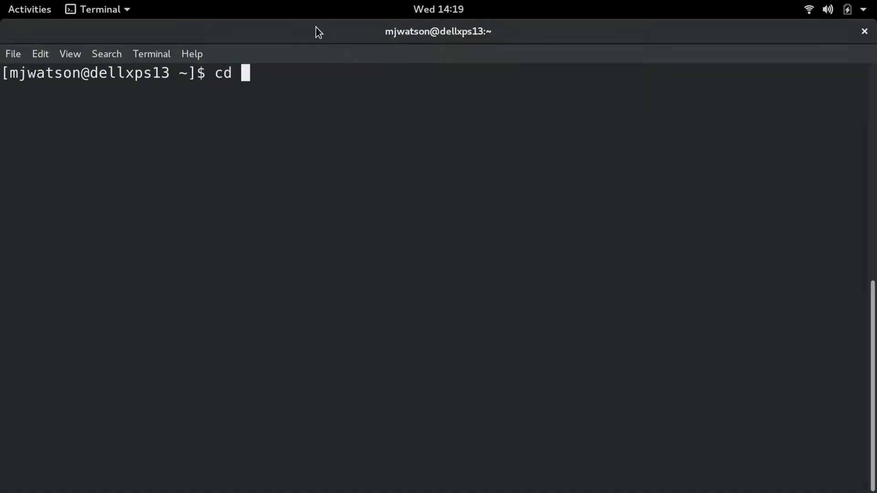
pyautogui.write('.y')
pyautogui.press('Tab')
pyautogui.press('Return')
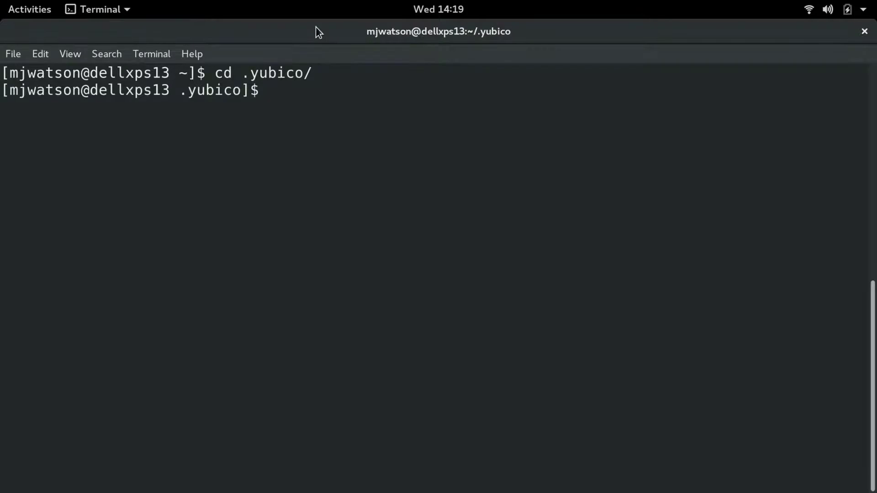
pyautogui.write('ls')
pyautogui.press('Return')
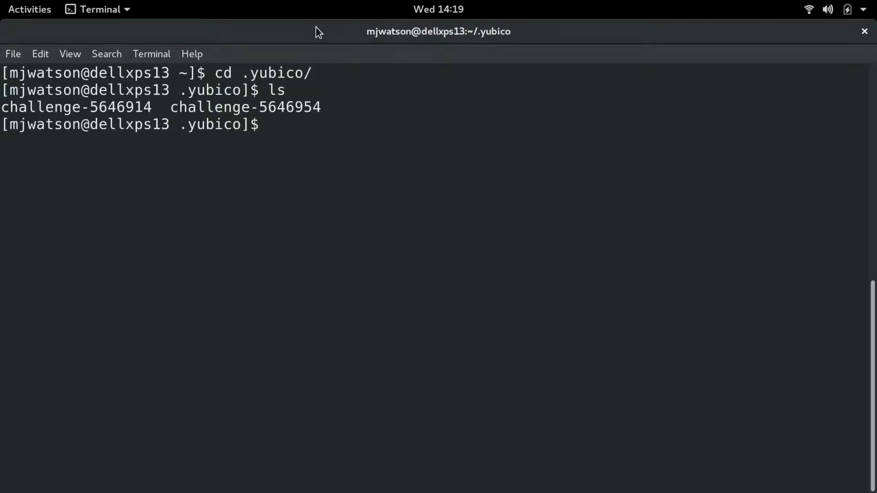
# Print challenge-5646914 and challenge-5646954 with cat, then cd back to the home directory
pyautogui.write('cat ch')
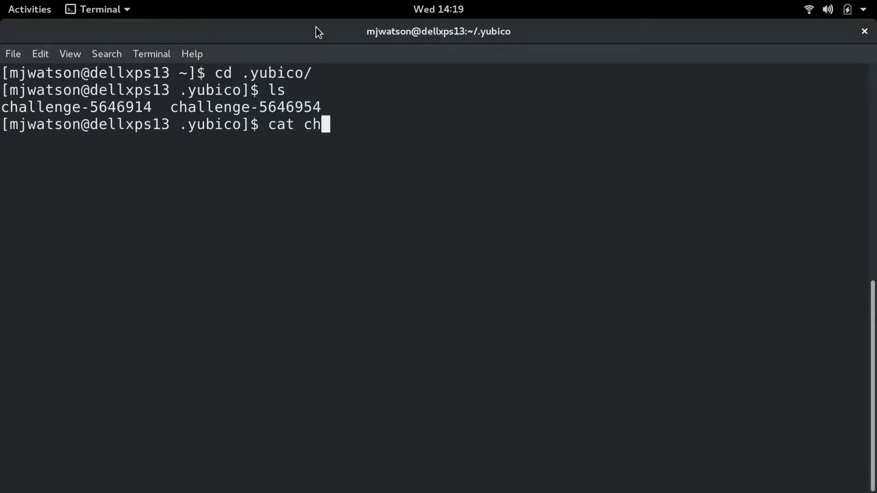
pyautogui.press('Tab')
pyautogui.write('1')
pyautogui.press('Tab')
pyautogui.press('Return')
pyautogui.write('cat ')
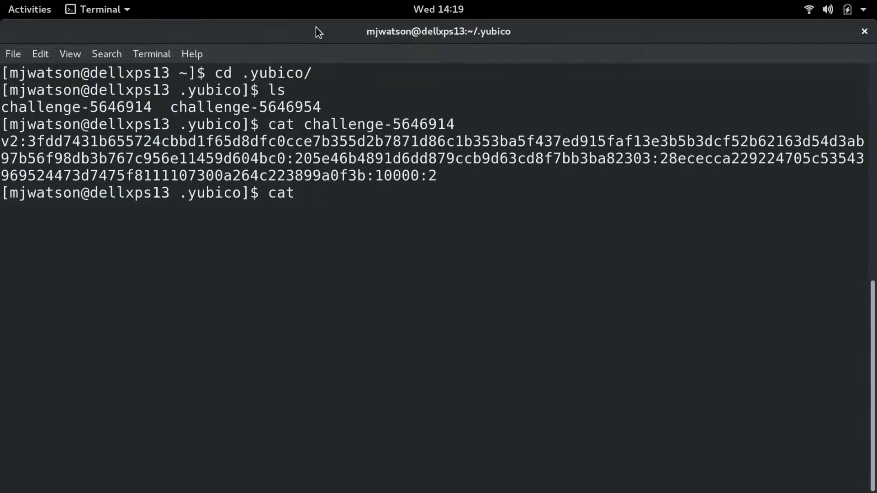
pyautogui.write('ch')
pyautogui.press('Tab')
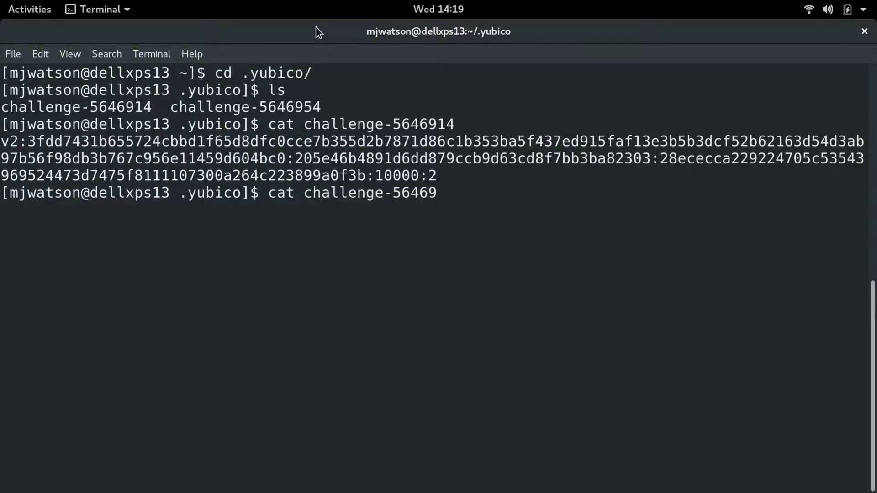
pyautogui.write('5')
pyautogui.press('Tab')
pyautogui.press('Return')
pyautogui.write('cd')
pyautogui.press('Return')
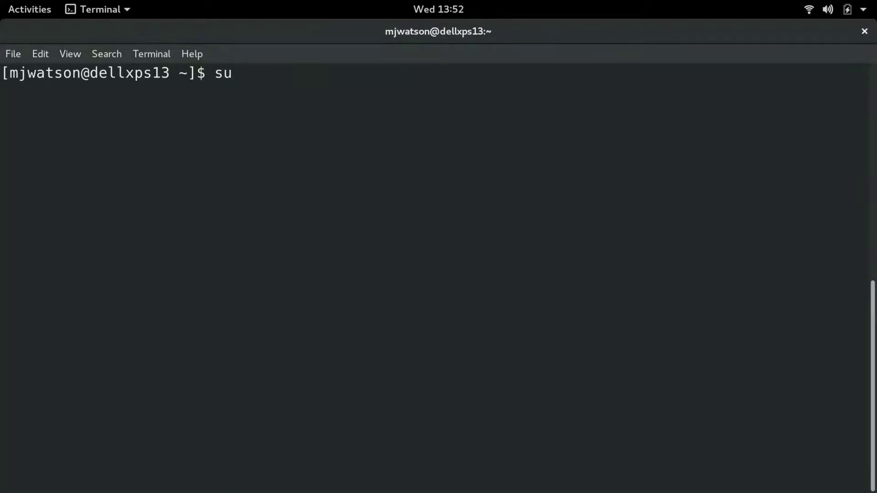
# Switch to the root account by entering the root password
pyautogui.write('-')
pyautogui.press('Return')
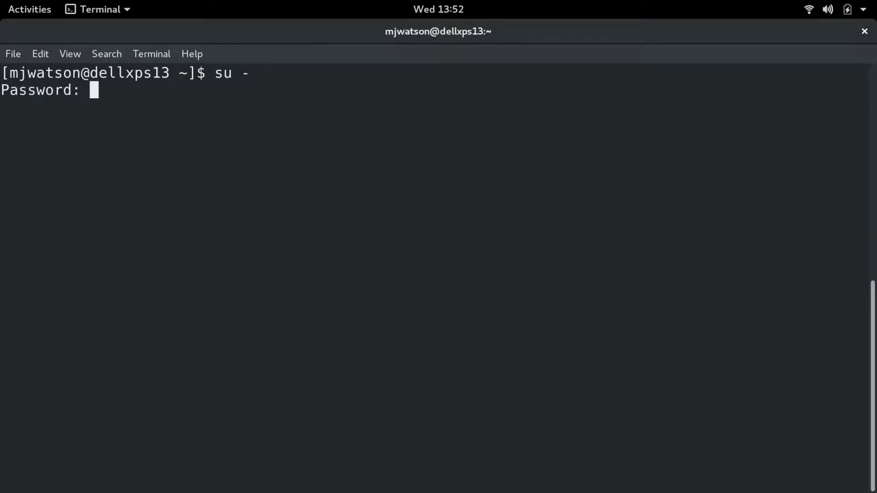
pyautogui.press('Return')
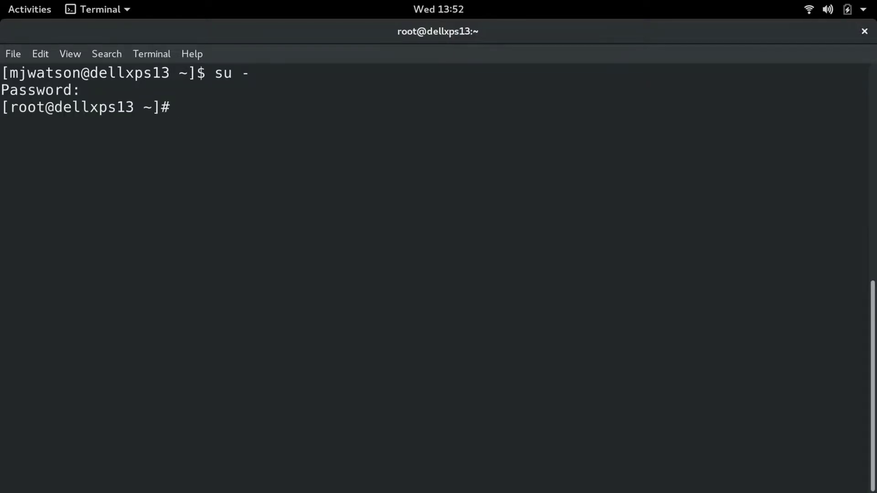
# Open /etc/pam.d/gdm-password in vim
pyautogui.write('vim /etc/pam')
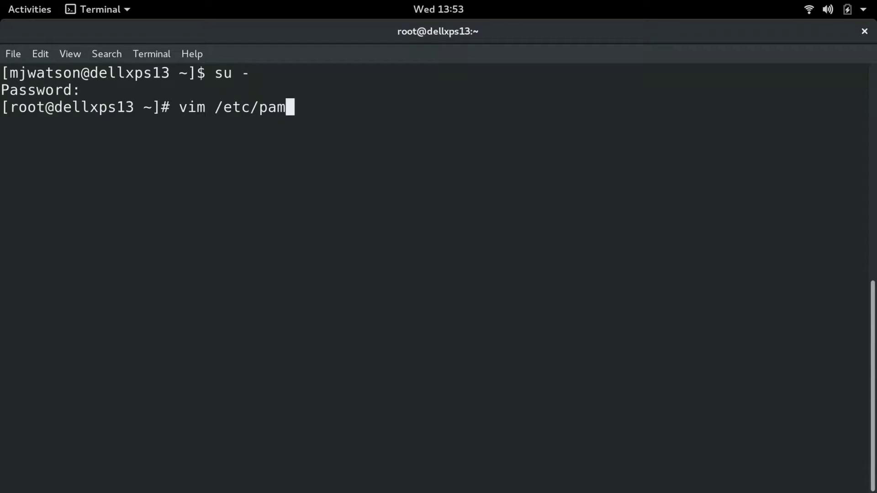
pyautogui.press('Tab')
pyautogui.write('gdm-')
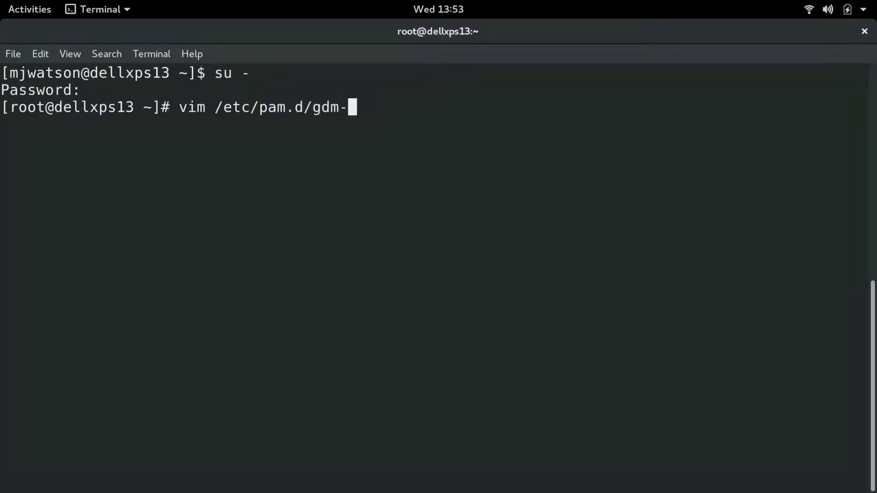
pyautogui.write('passw')
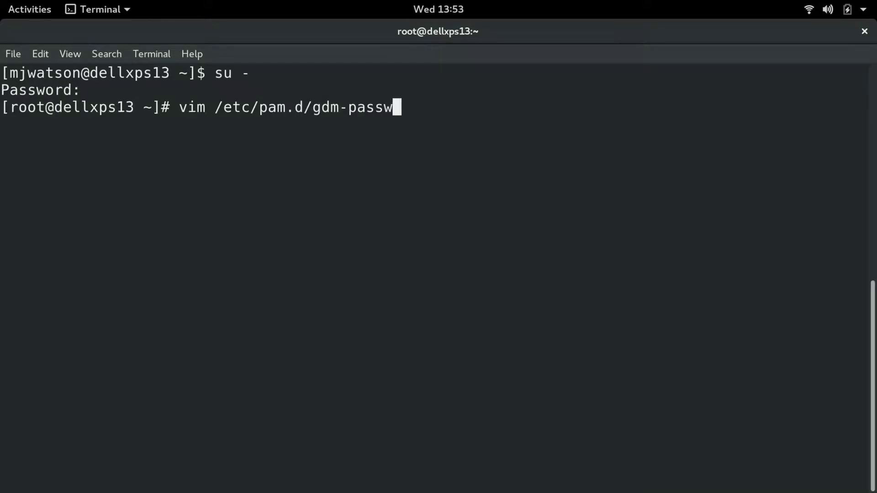
pyautogui.press('Tab')
pyautogui.press('Return')
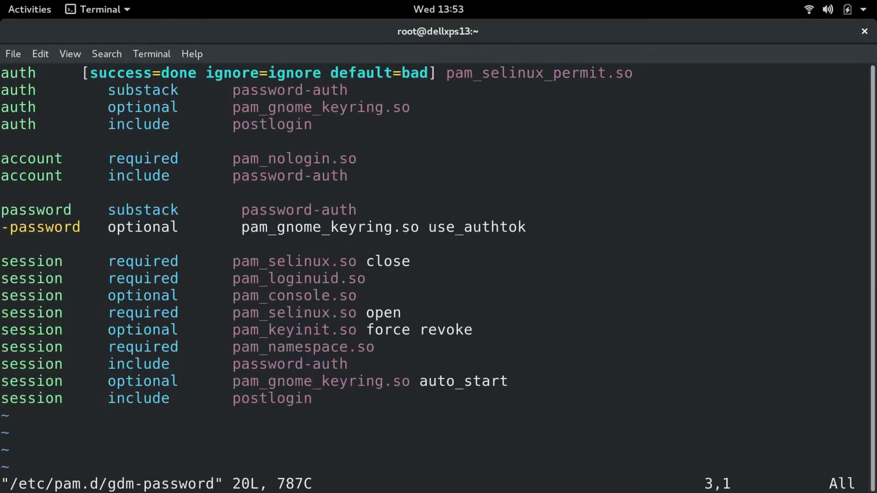
# Insert 'auth sufficient pam_yubico.so id=16' above the keyring auth line and save with :wq
pyautogui.press('i')
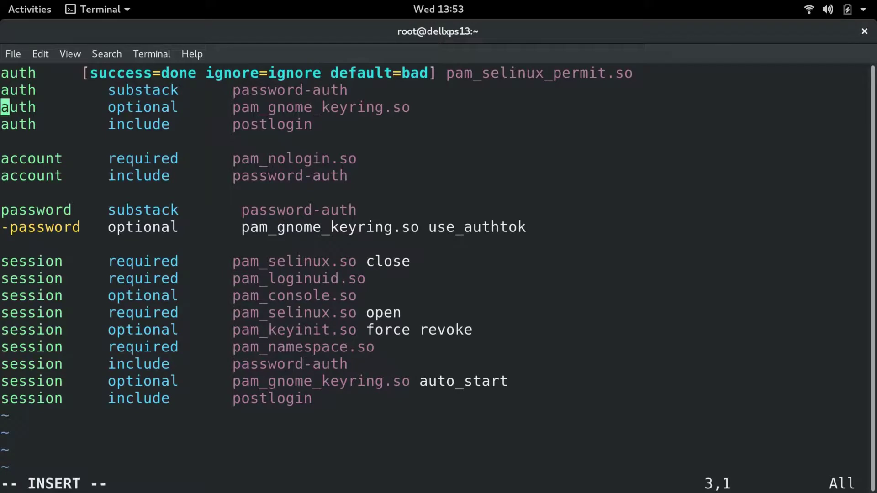
pyautogui.press('Return')
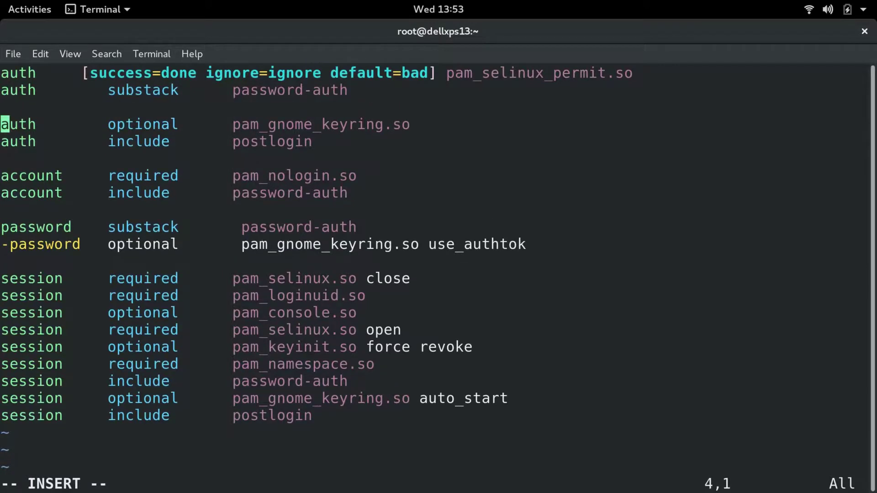
pyautogui.click(5, 107)
pyautogui.write('auth')
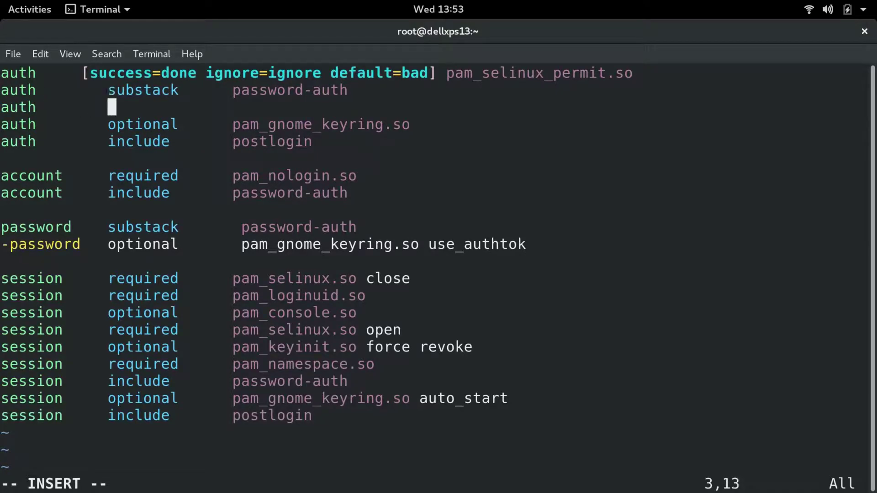
pyautogui.write('        su')
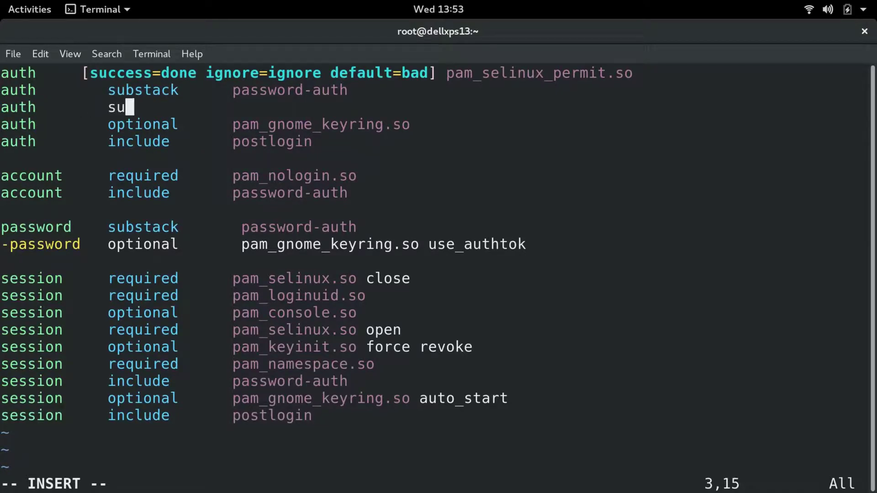
pyautogui.write('ffi')
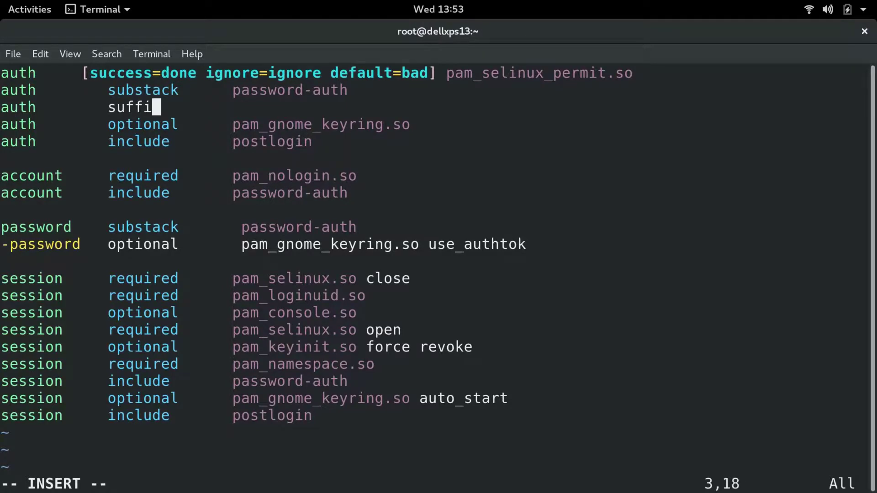
pyautogui.write('cient')
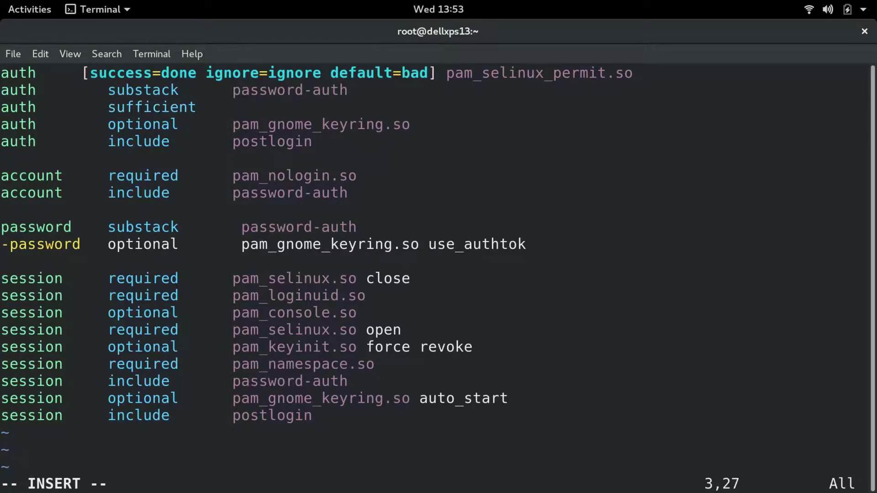
pyautogui.write('    pam_yubico')
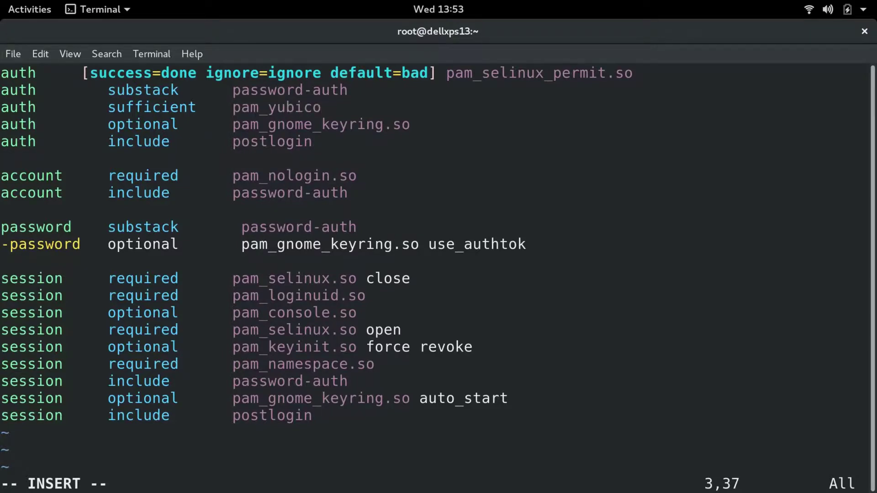
pyautogui.write('.so')
pyautogui.write('id')
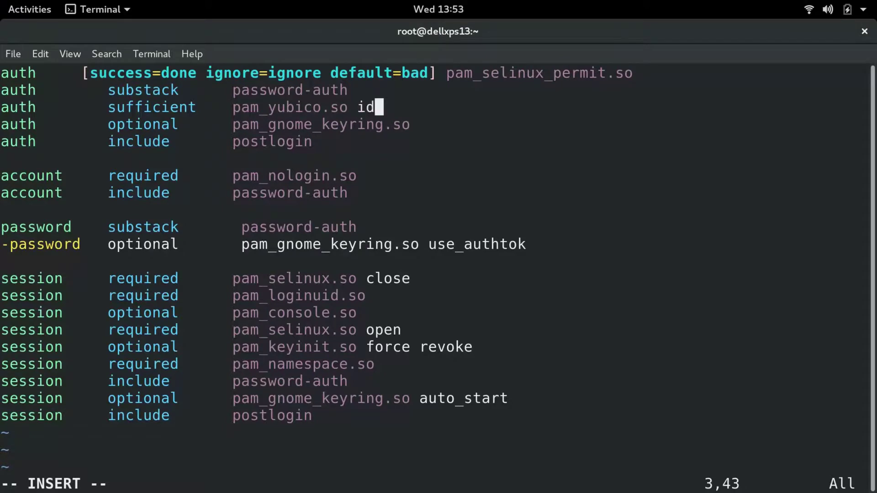
pyautogui.write('=')
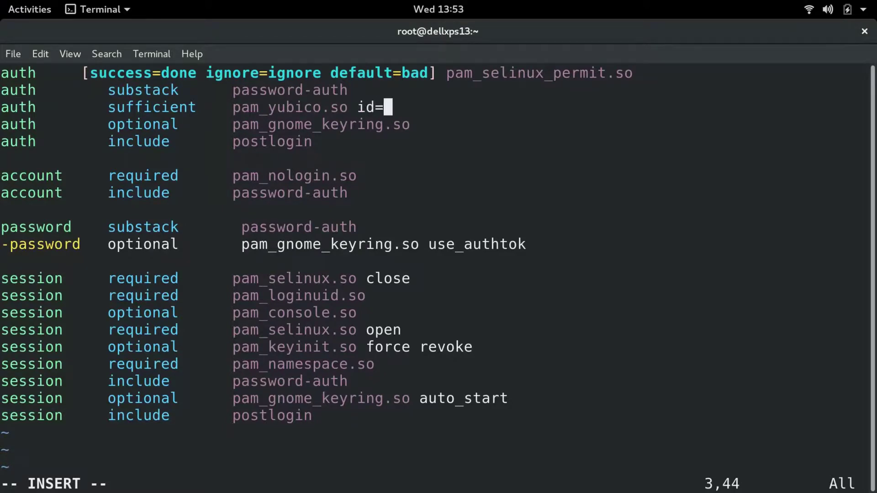
pyautogui.write('16')
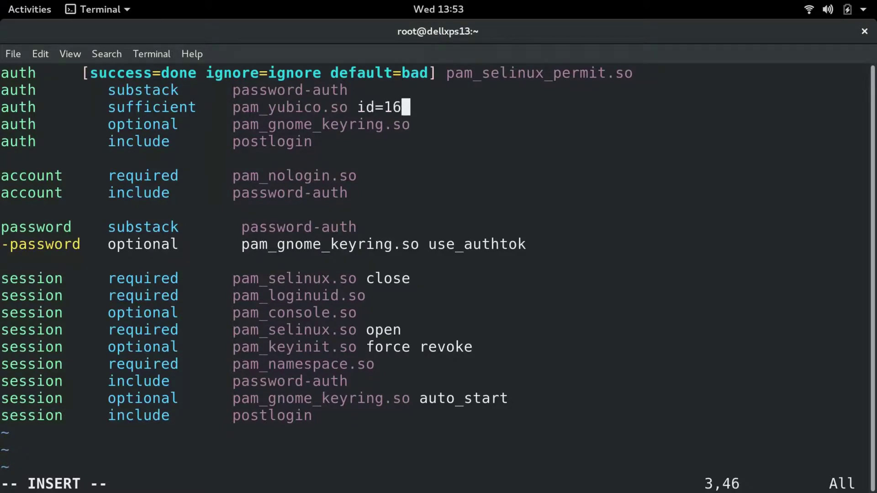
pyautogui.press('Escape')
pyautogui.write(':')
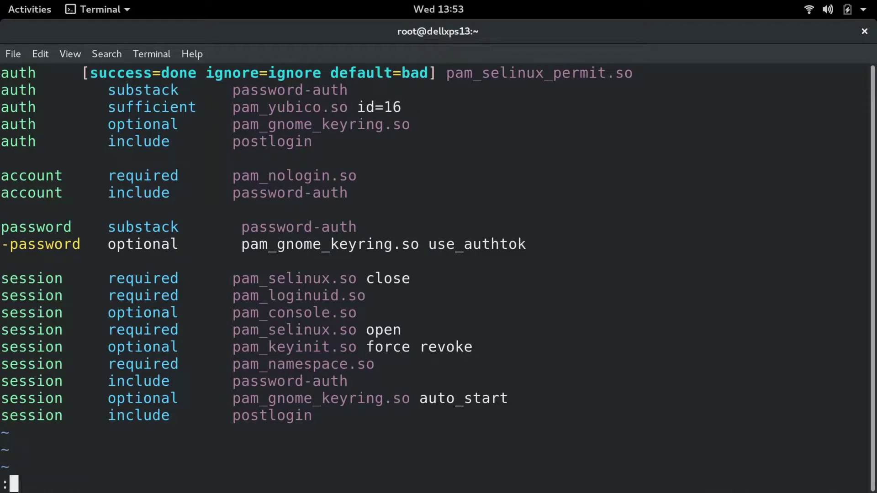
pyautogui.write('wq')
pyautogui.press('Return')
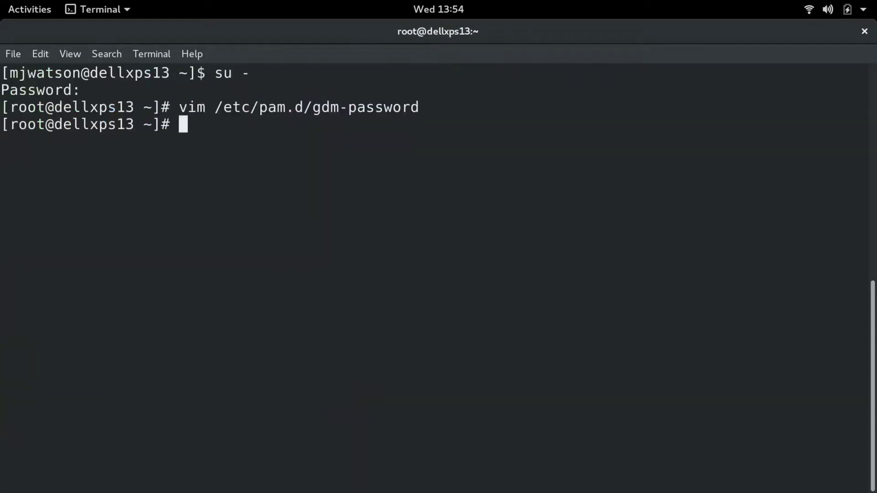
# Exit the root shell to return to the regular user's prompt
pyautogui.write('exit')
pyautogui.press('Return')
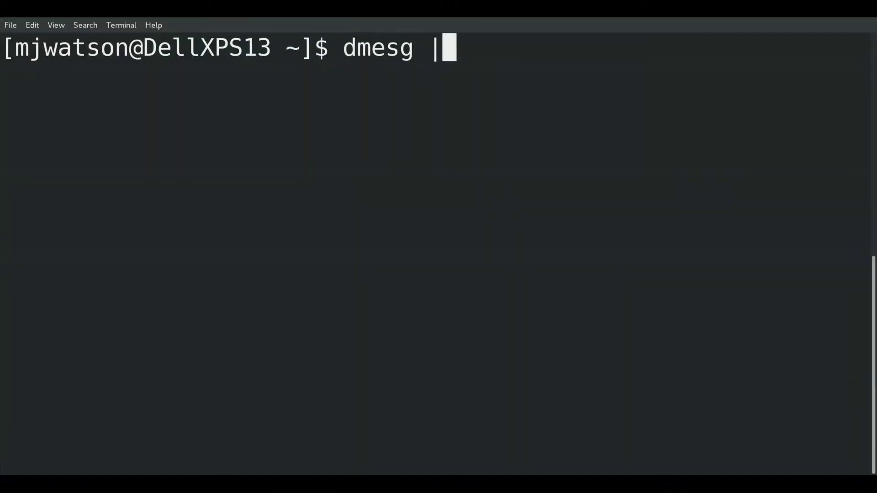
# Confirm page table isolation is enabled via 'dmesg | grep iso', then become root with 'su -'
pyautogui.write('p iso')
pyautogui.press('Return')
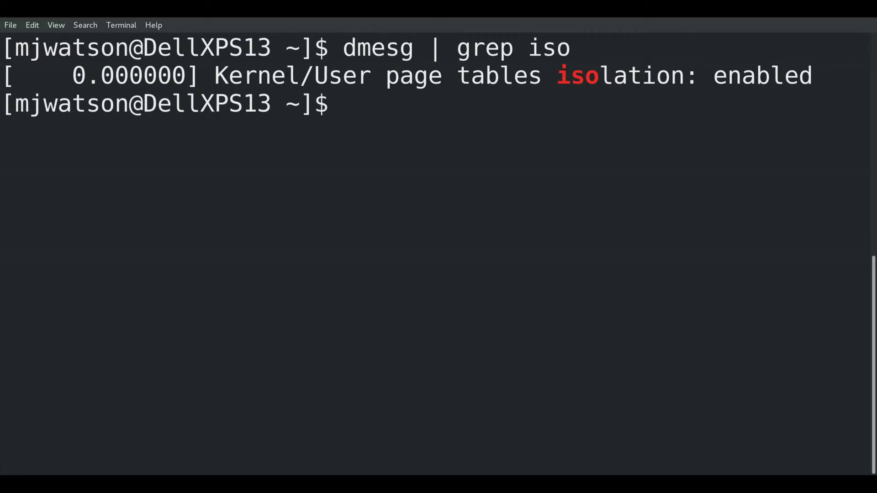
pyautogui.write('su -')
pyautogui.press('Return')
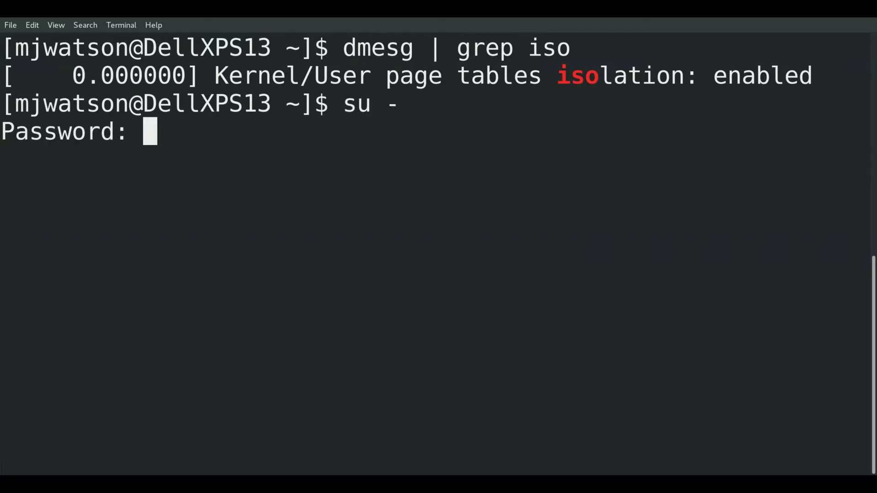
pyautogui.press('Return')
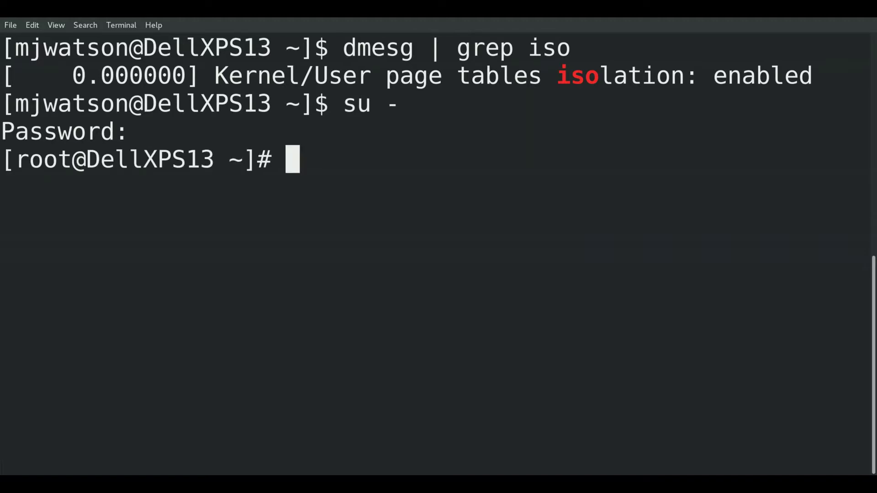
# Open /etc/default/grub in vim
pyautogui.write('vim /')
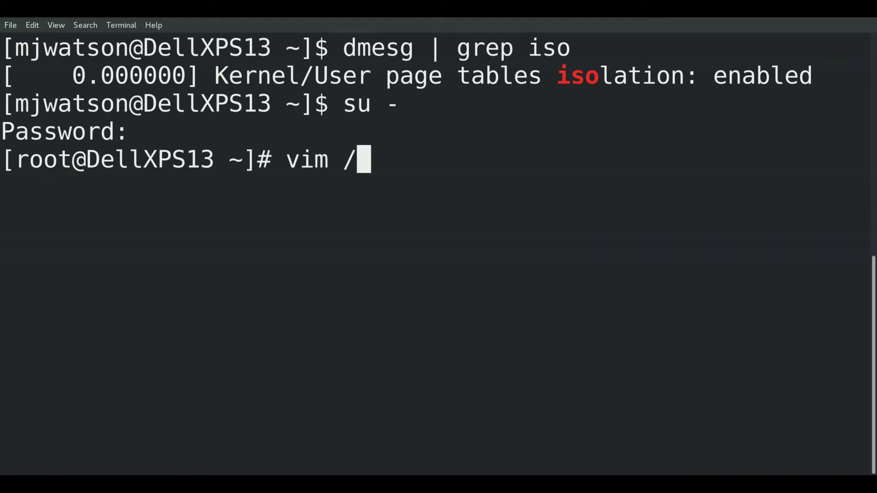
pyautogui.write('etc')
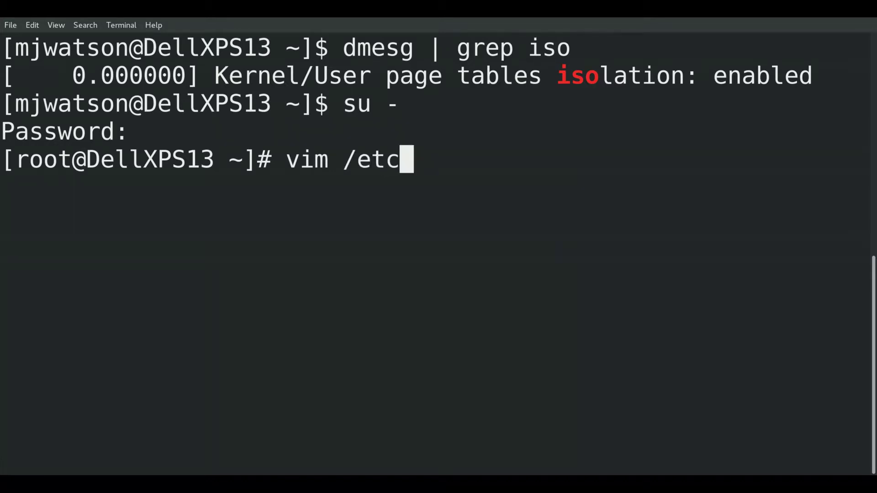
pyautogui.write('/defa')
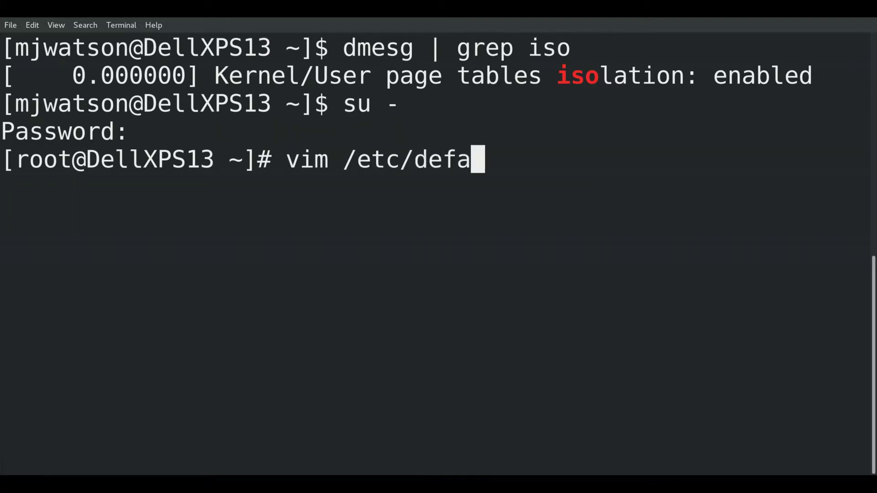
pyautogui.press('Tab')
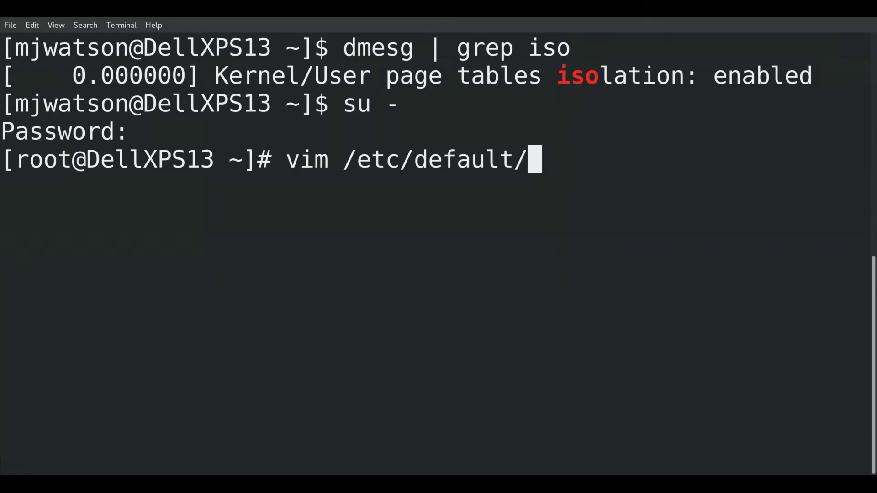
pyautogui.write('gru')
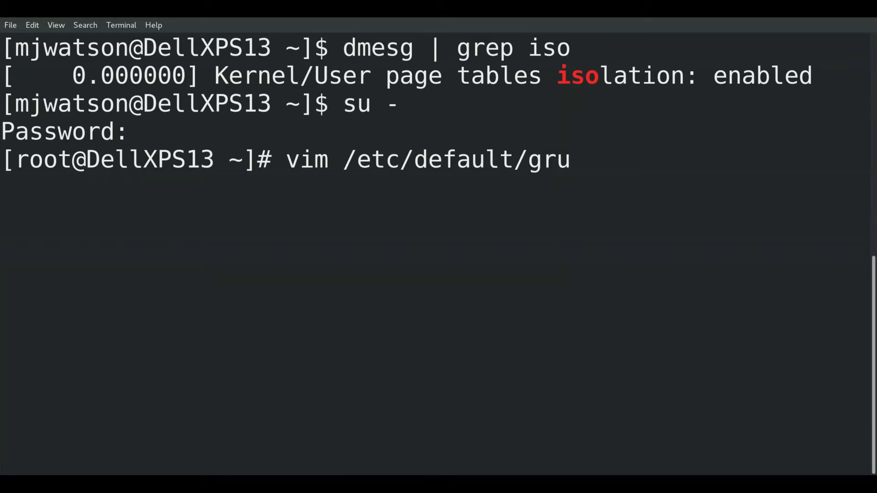
pyautogui.press('Tab')
pyautogui.press('Return')
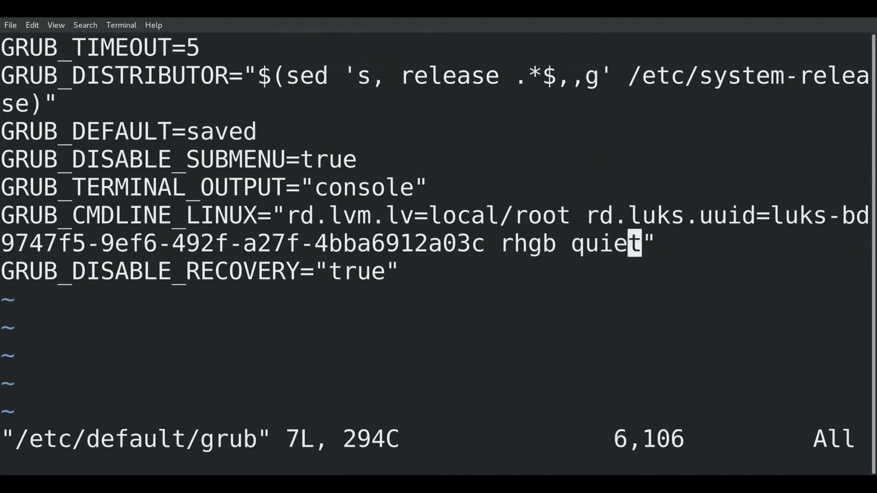
# Append nopti after quiet in GRUB_CMDLINE_LINUX and save with :wq
pyautogui.press('i')
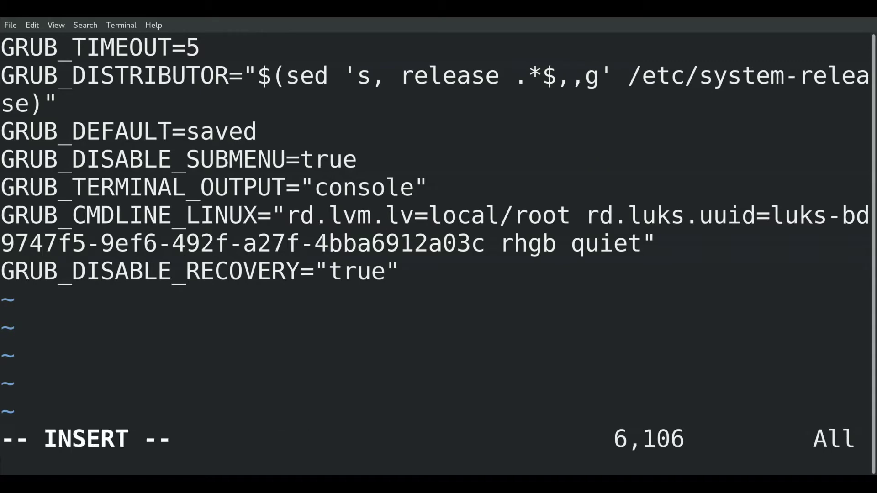
pyautogui.press('Right')
pyautogui.write('n')
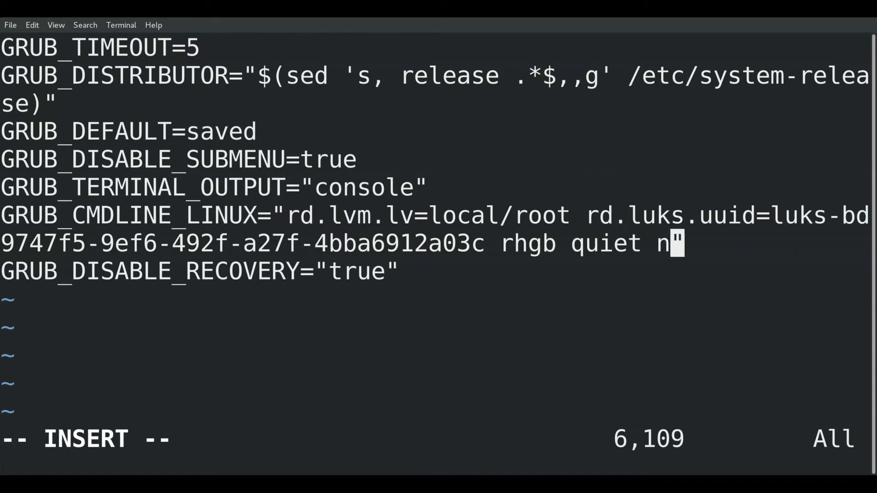
pyautogui.write('opti')
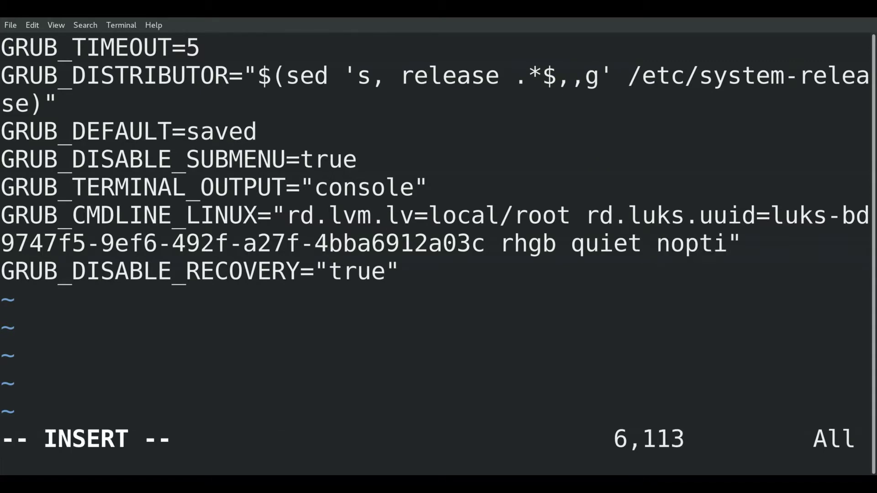
pyautogui.press('Escape')
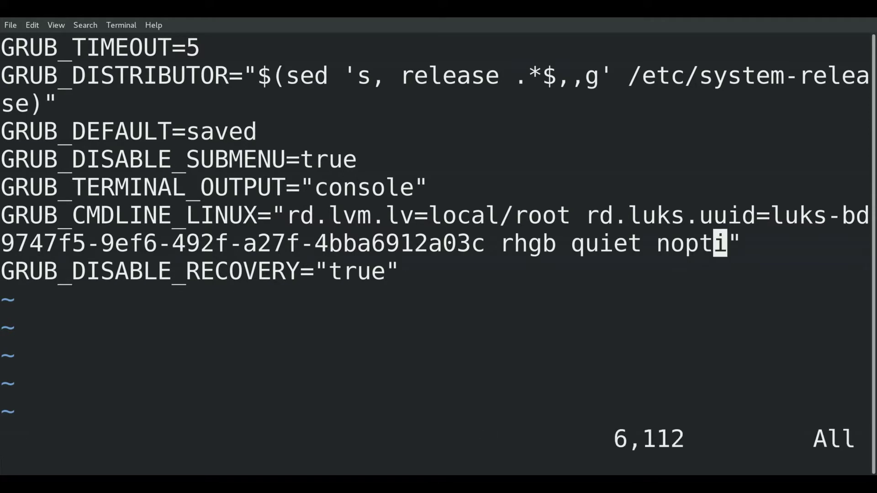
pyautogui.write(':wq')
pyautogui.press('Return')
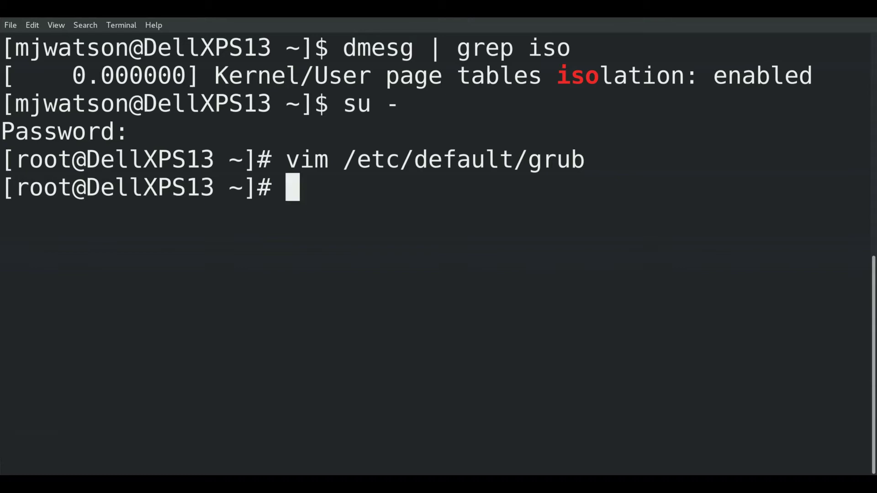
# Rerun 'grub2-mkconfig -o /boot/efi/EFI/fedora/grub.cfg' from history, then type exit
pyautogui.hotkey('ctrl', 'r')
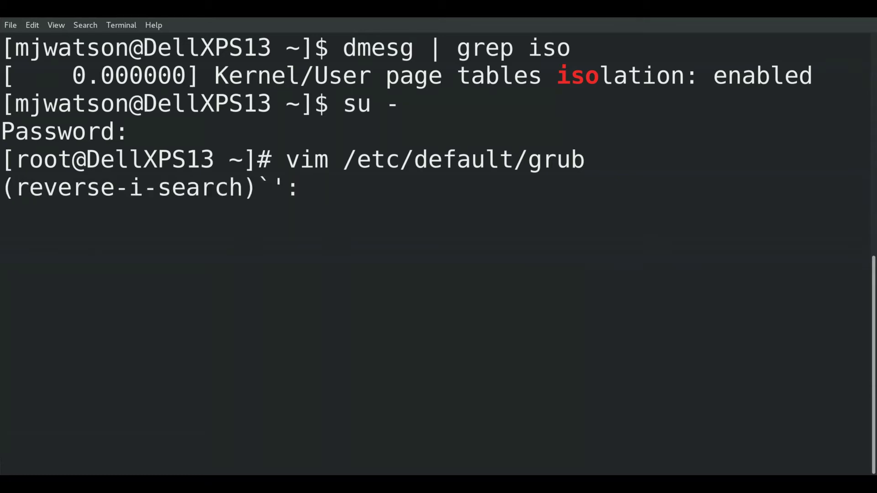
pyautogui.write('gru')
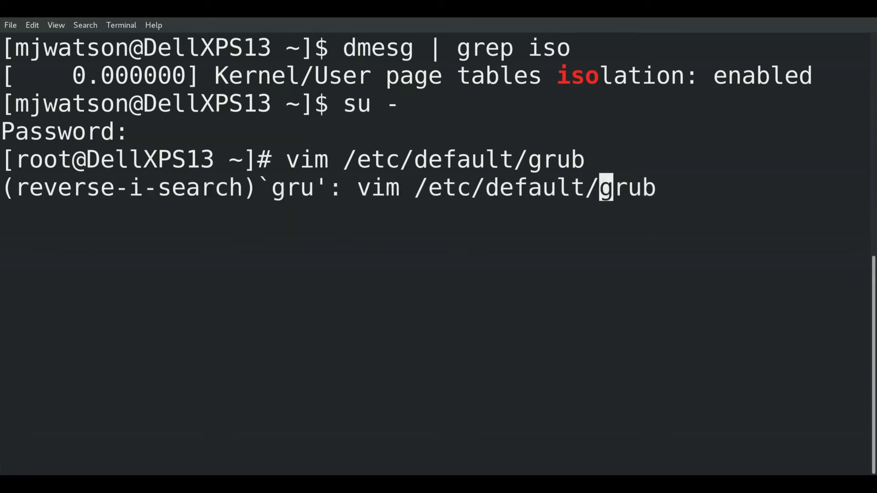
pyautogui.write('b2')
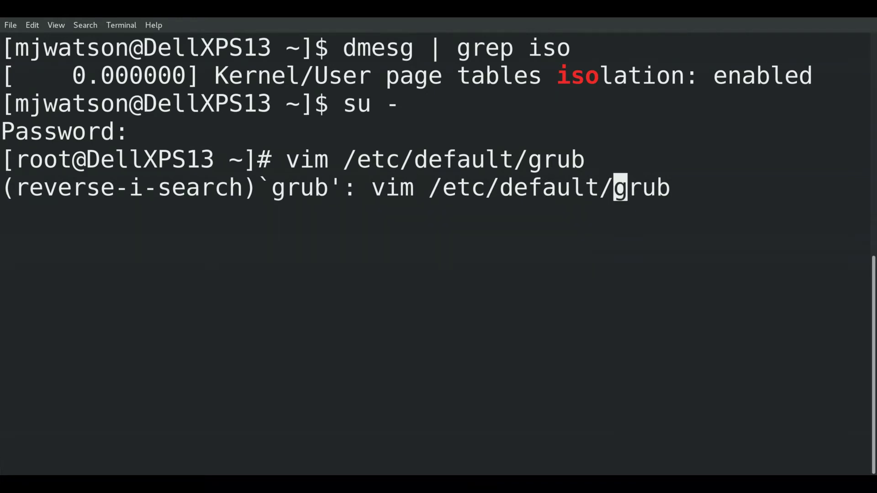
pyautogui.press('Return')
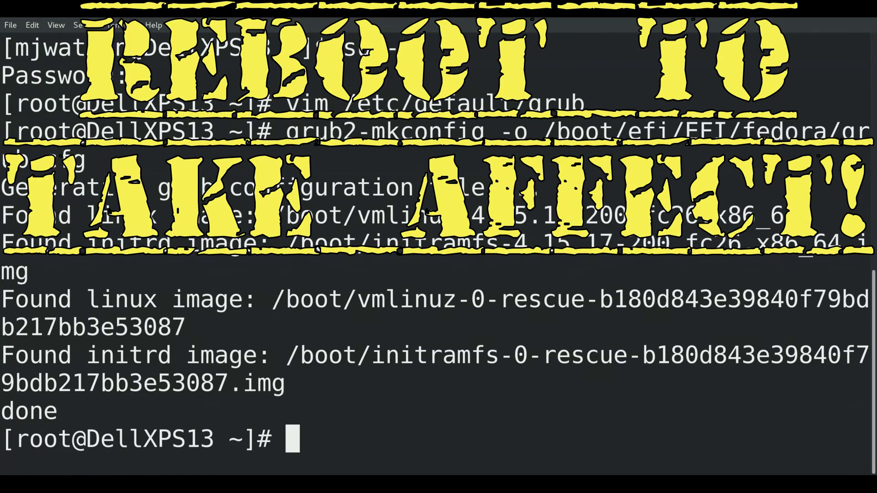
pyautogui.write('exit')
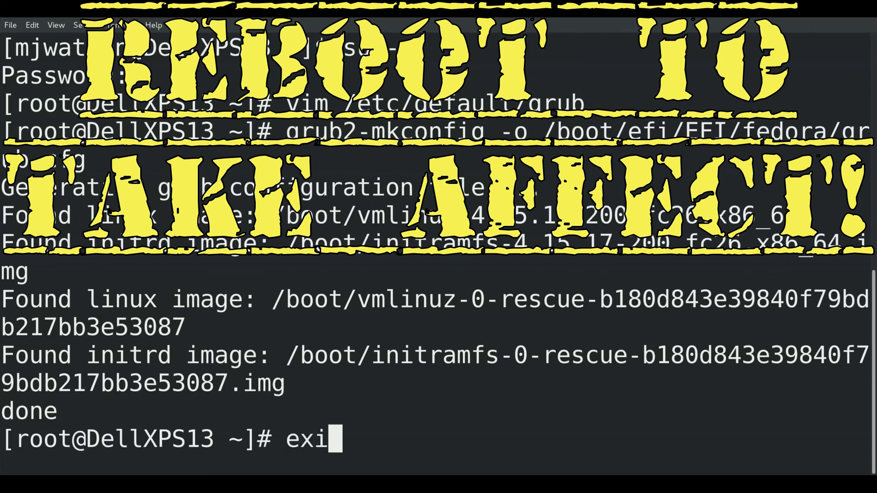